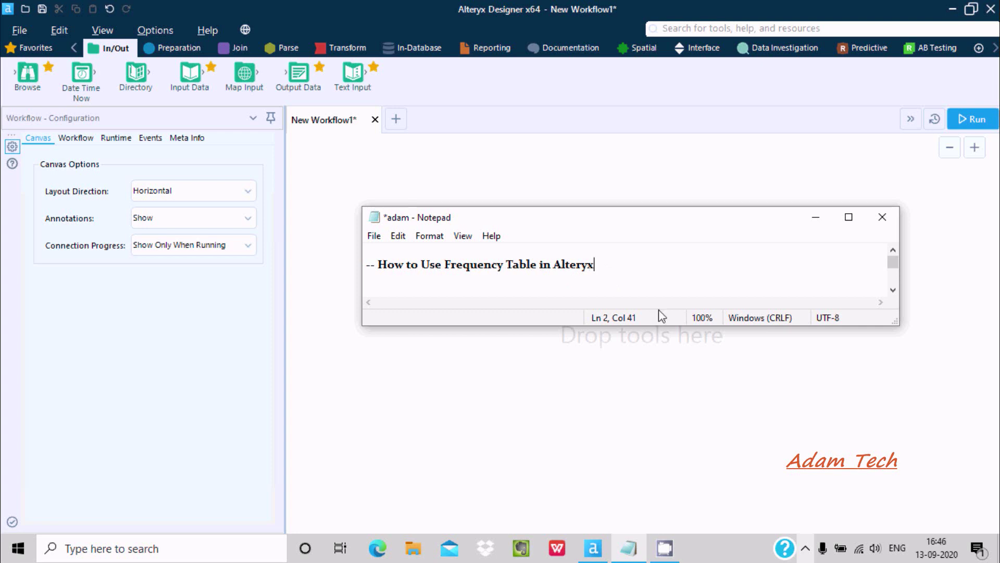
# Minimize the Notepad title note to reveal the empty New Workflow1 canvas
pyautogui.click(816, 217)
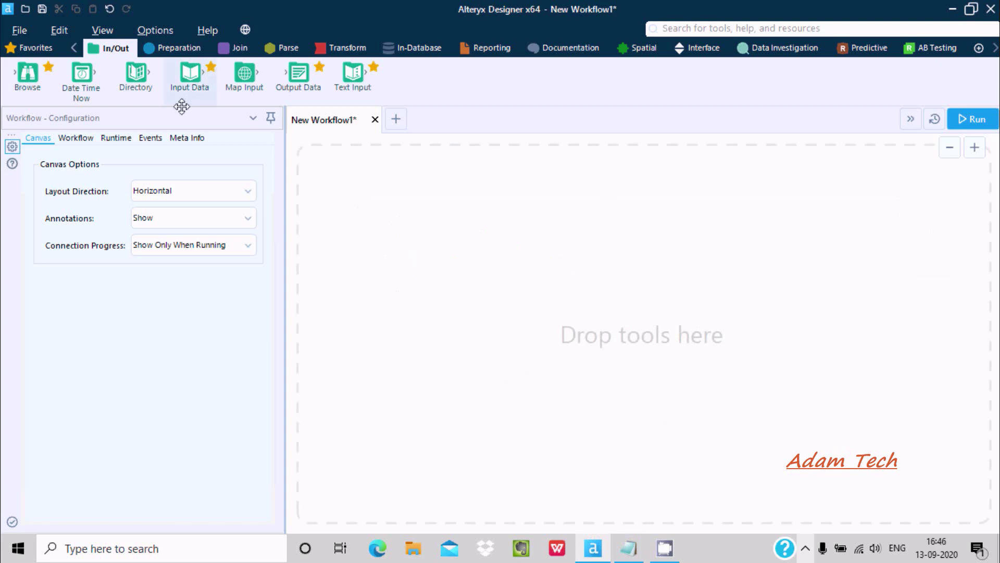
# Add an Input Data tool connected to File1.csv, previewing its DEPTNO, DNAME and LOC records
pyautogui.moveTo(185, 78); pyautogui.dragTo(391, 255)
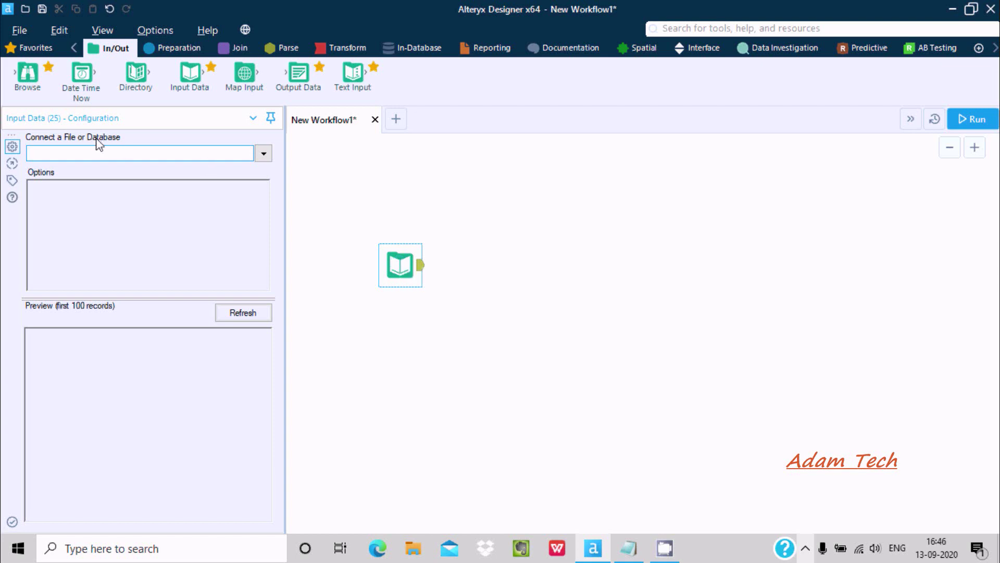
pyautogui.click(263, 154)
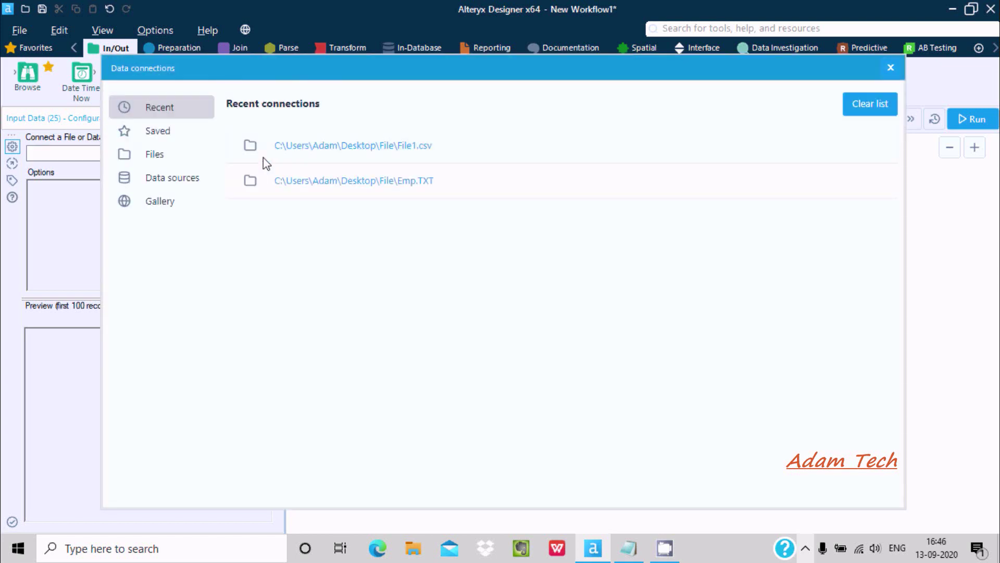
pyautogui.click(173, 179)
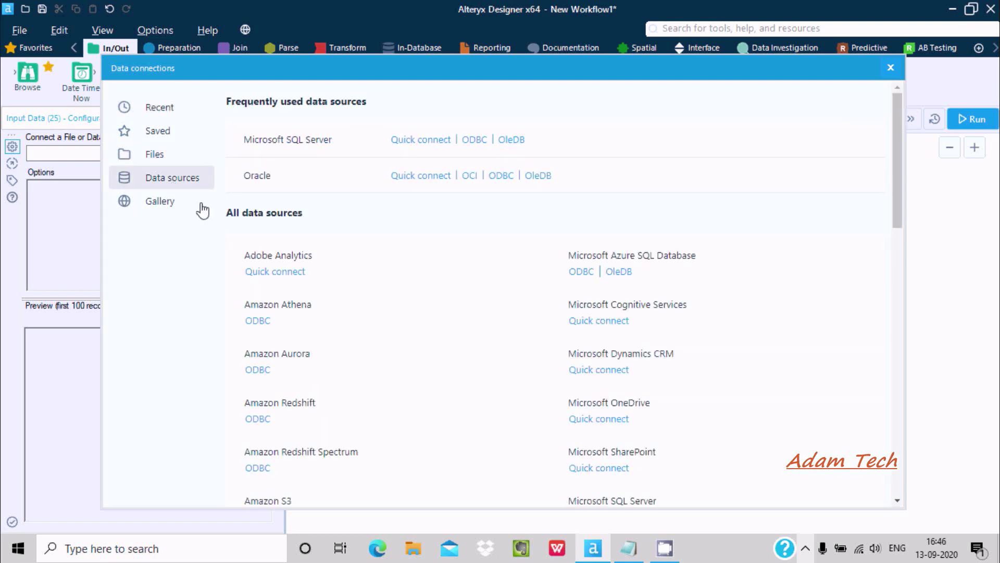
pyautogui.click(170, 162)
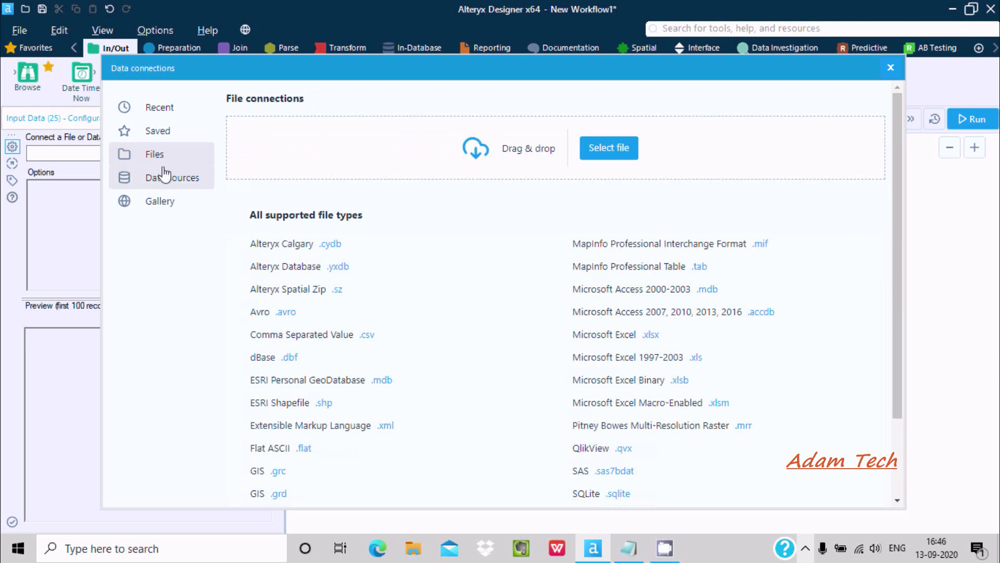
pyautogui.click(601, 157)
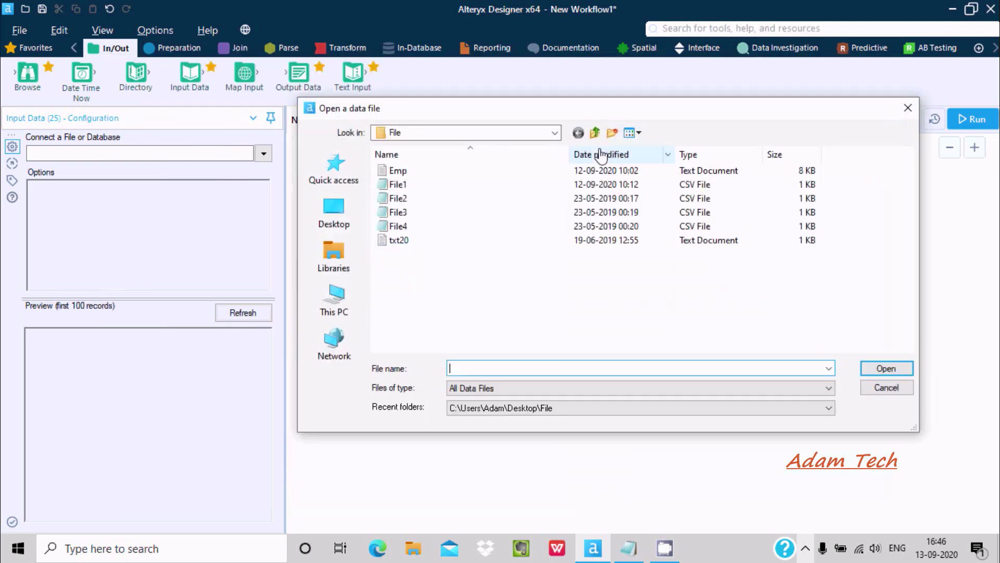
pyautogui.click(426, 184)
pyautogui.click(886, 369)
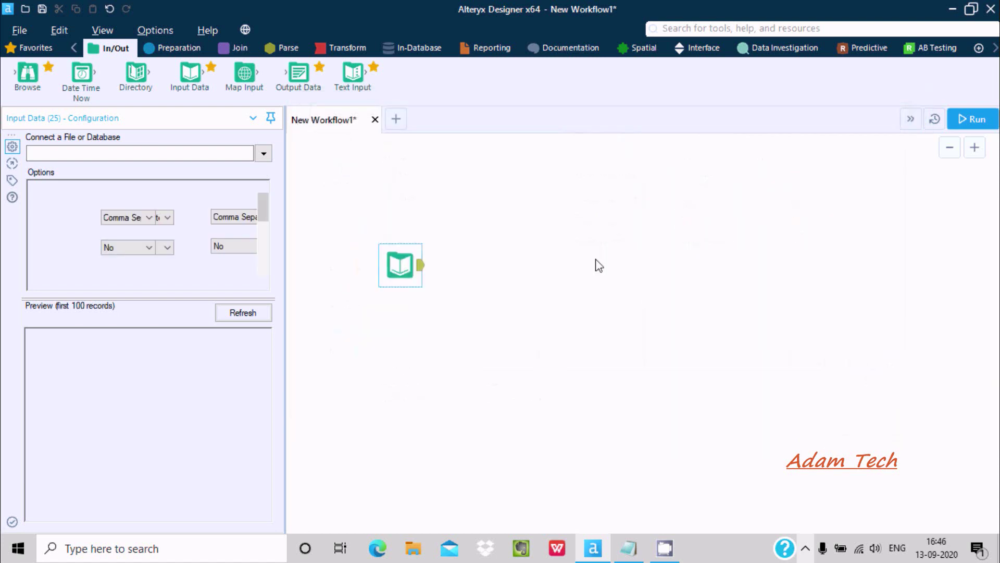
pyautogui.moveTo(408, 262); pyautogui.dragTo(399, 244)
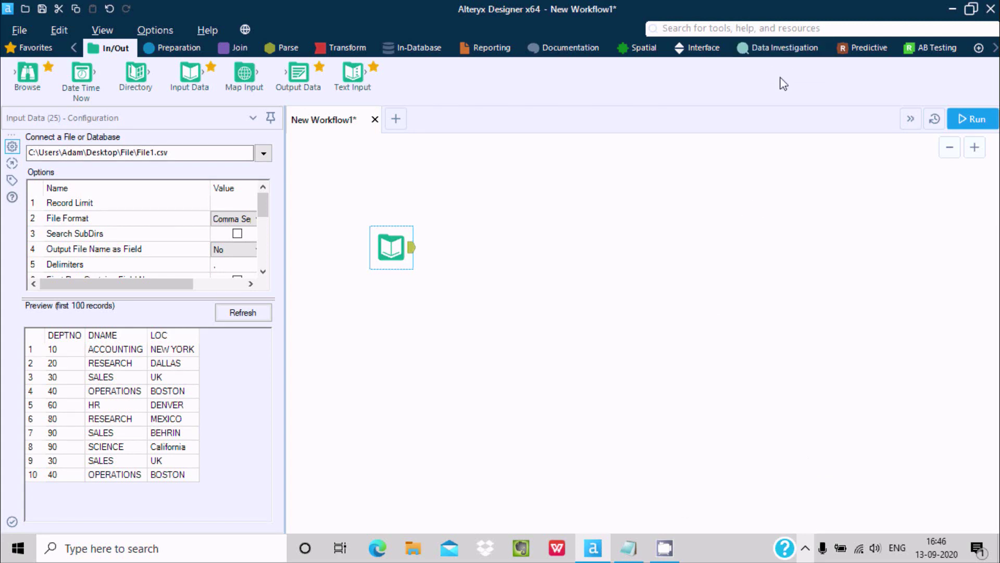
pyautogui.click(780, 51)
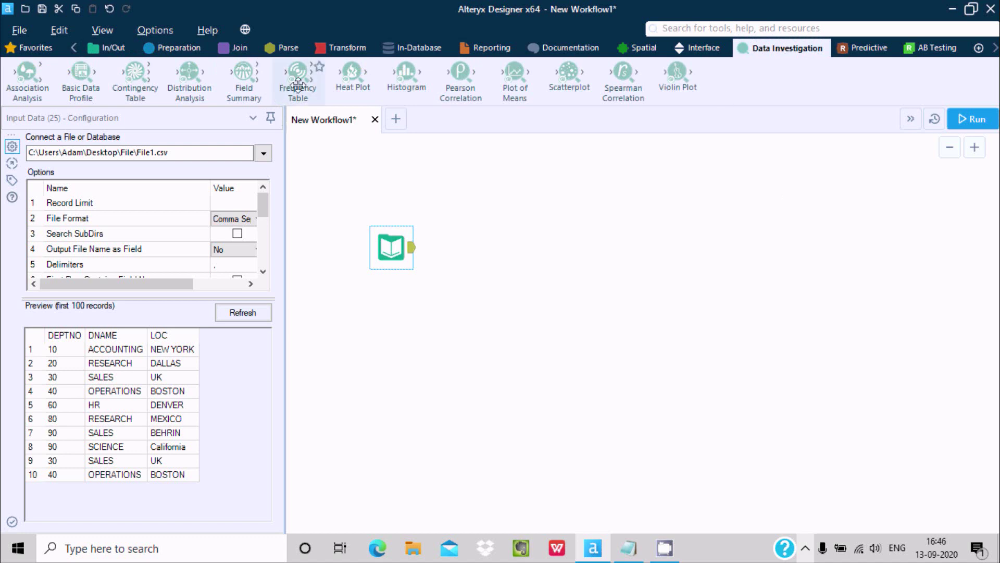
# Place a Frequency Table tool right of the File1.csv input and draw a connection toward it
pyautogui.moveTo(296, 78); pyautogui.dragTo(620, 267)
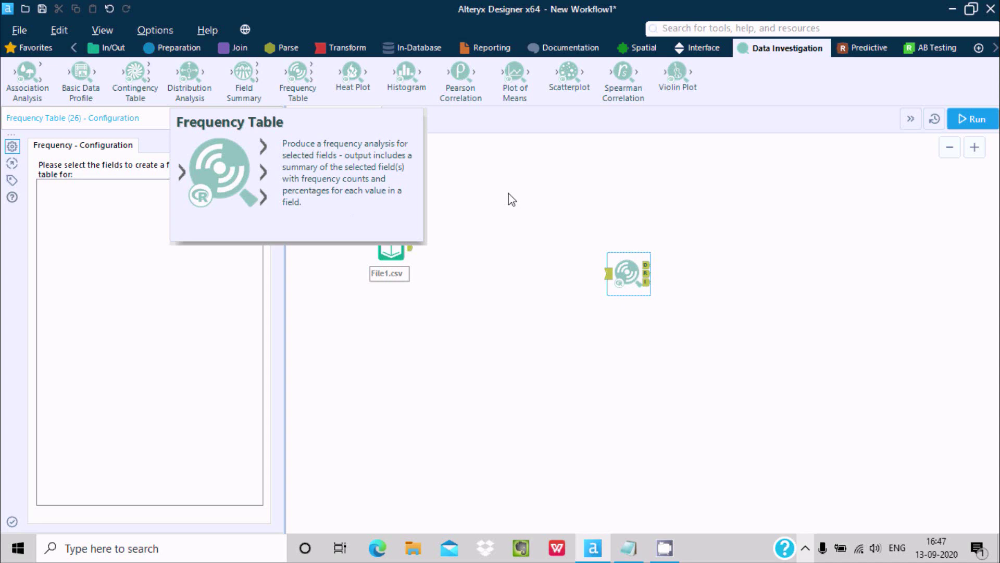
pyautogui.click(534, 289)
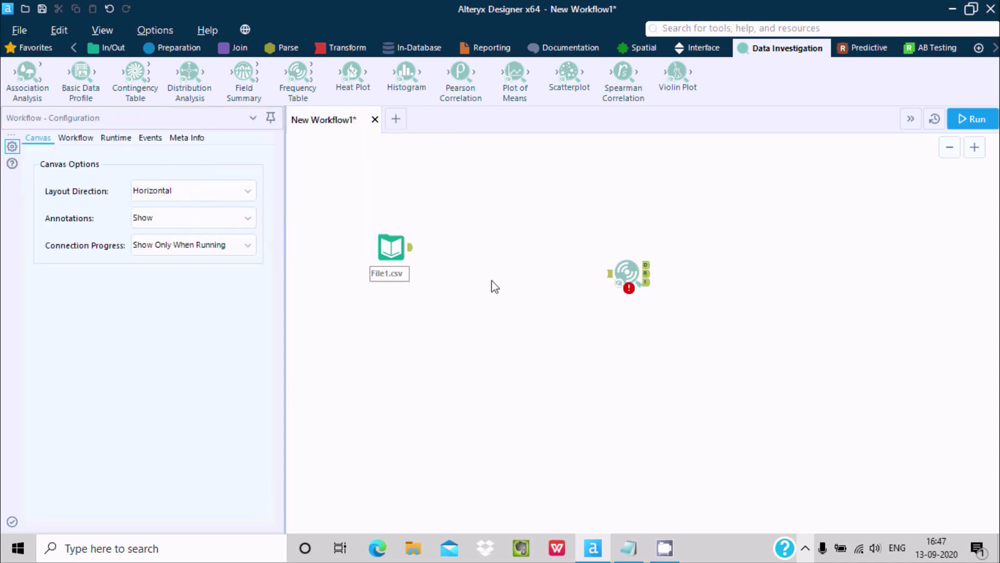
pyautogui.moveTo(627, 266); pyautogui.dragTo(599, 243)
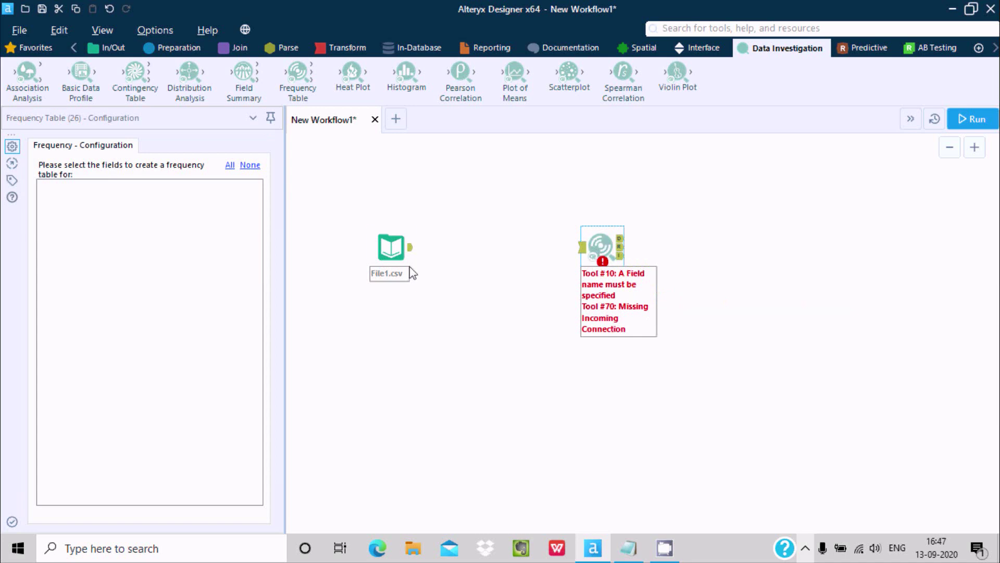
pyautogui.moveTo(410, 247); pyautogui.dragTo(582, 247)
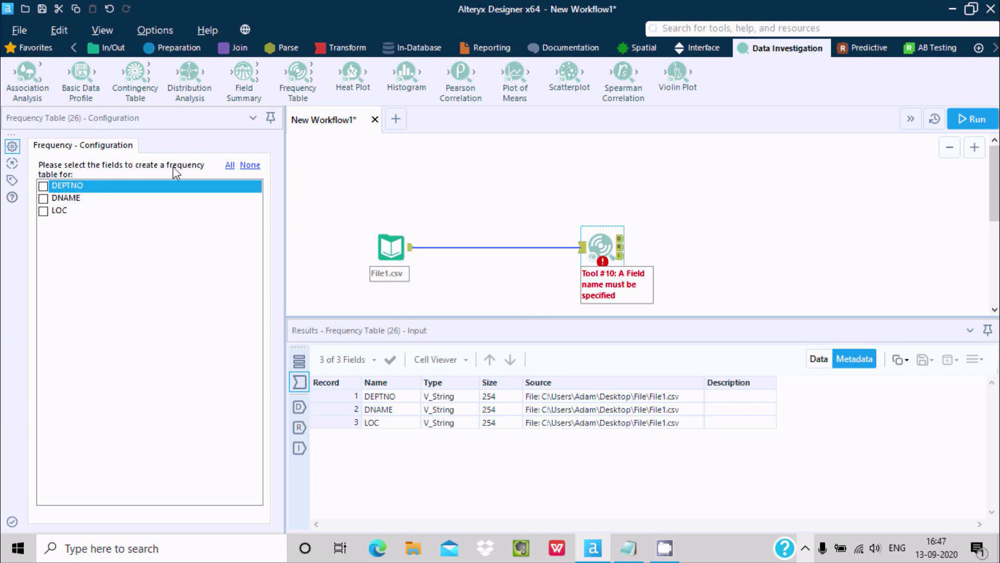
# Tick DEPTNO, DNAME and LOC in the Frequency Table configuration, then deselect the tool
pyautogui.click(43, 186)
pyautogui.click(43, 199)
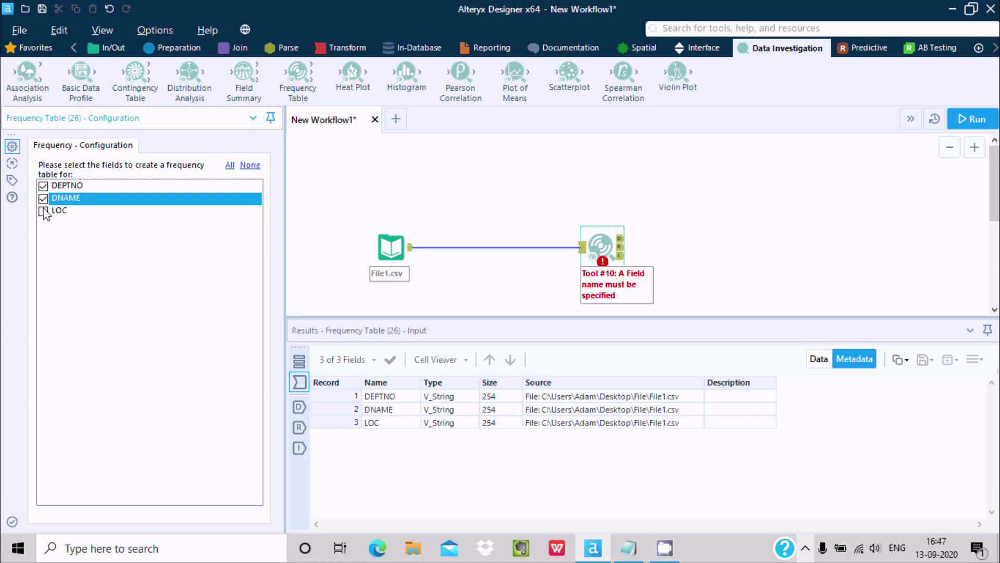
pyautogui.click(43, 211)
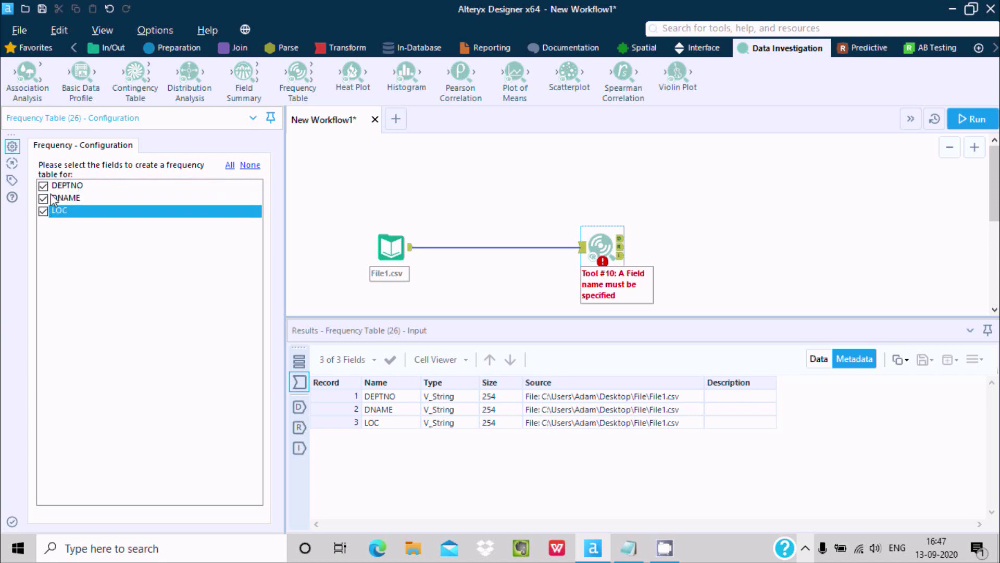
pyautogui.click(536, 223)
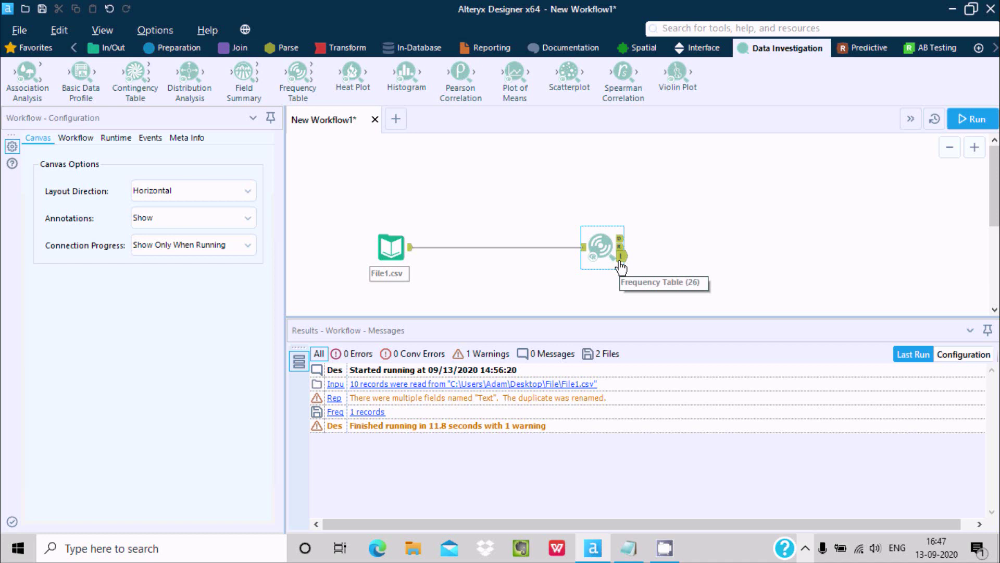
# Add three Report Text tools from the Reporting tools to the right of the Frequency Table
pyautogui.click(477, 47)
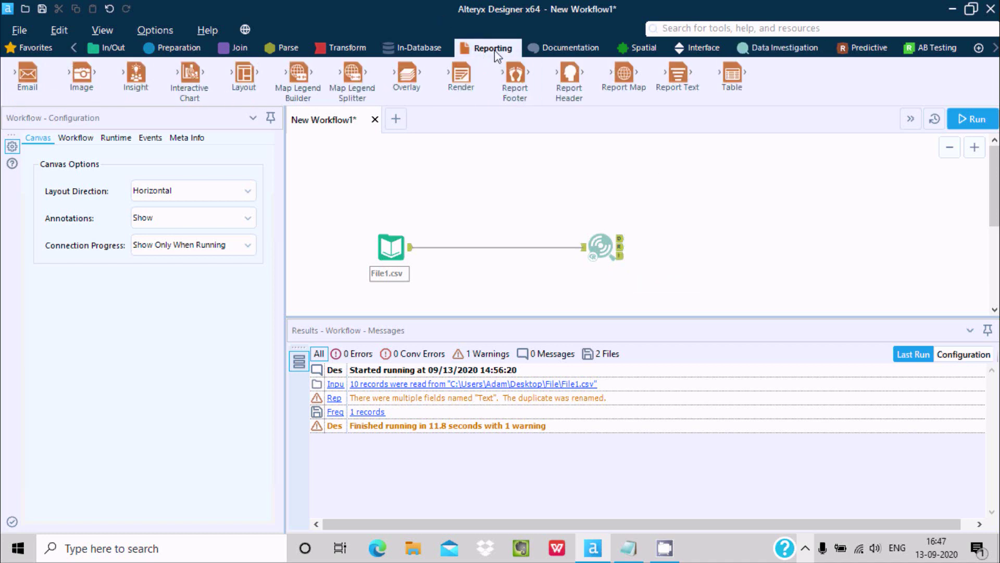
pyautogui.moveTo(678, 74); pyautogui.dragTo(724, 156)
pyautogui.moveTo(678, 74); pyautogui.dragTo(724, 253)
pyautogui.moveTo(678, 76); pyautogui.dragTo(680, 289)
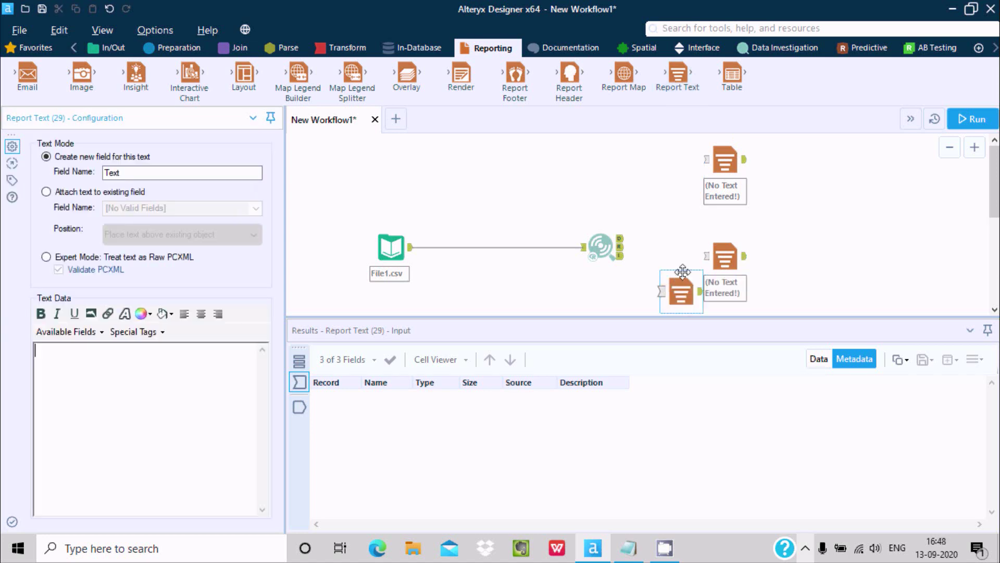
pyautogui.moveTo(738, 243); pyautogui.dragTo(755, 235)
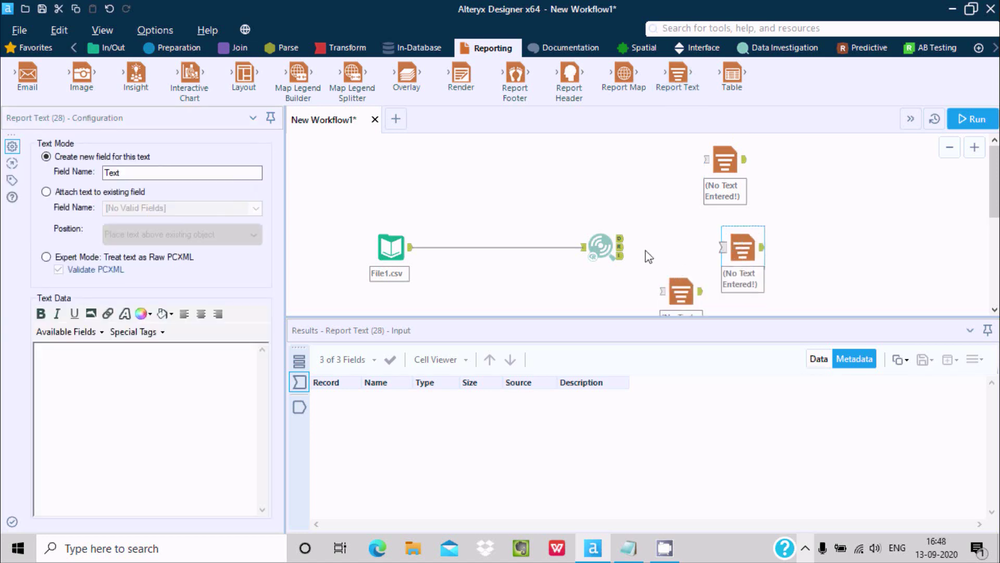
# Link the Frequency Table's three outputs to the three Report Text tools and run the workflow
pyautogui.moveTo(623, 243); pyautogui.dragTo(707, 158)
pyautogui.moveTo(620, 247); pyautogui.dragTo(724, 248)
pyautogui.moveTo(620, 256); pyautogui.dragTo(670, 286)
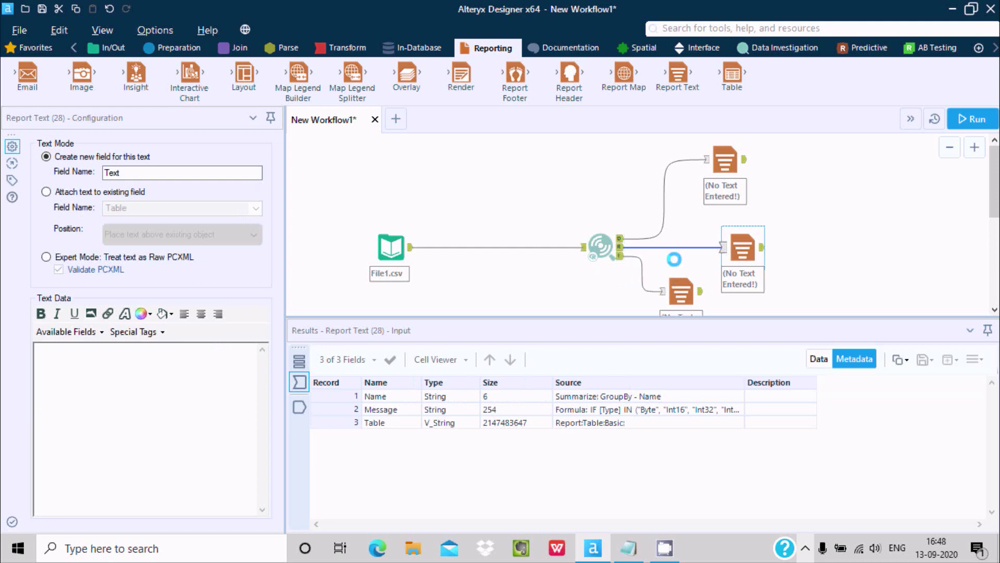
pyautogui.moveTo(598, 250); pyautogui.dragTo(571, 225)
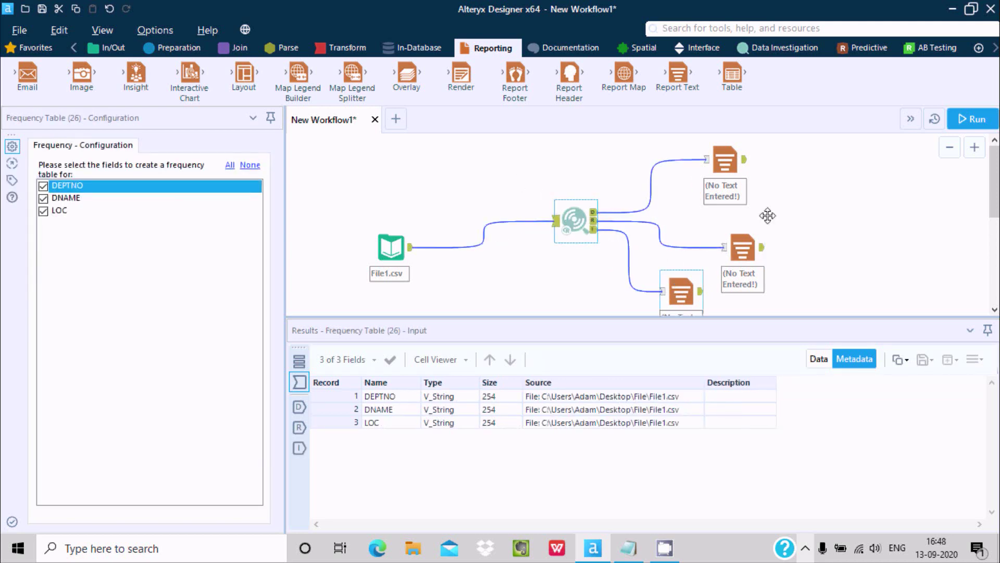
pyautogui.click(972, 119)
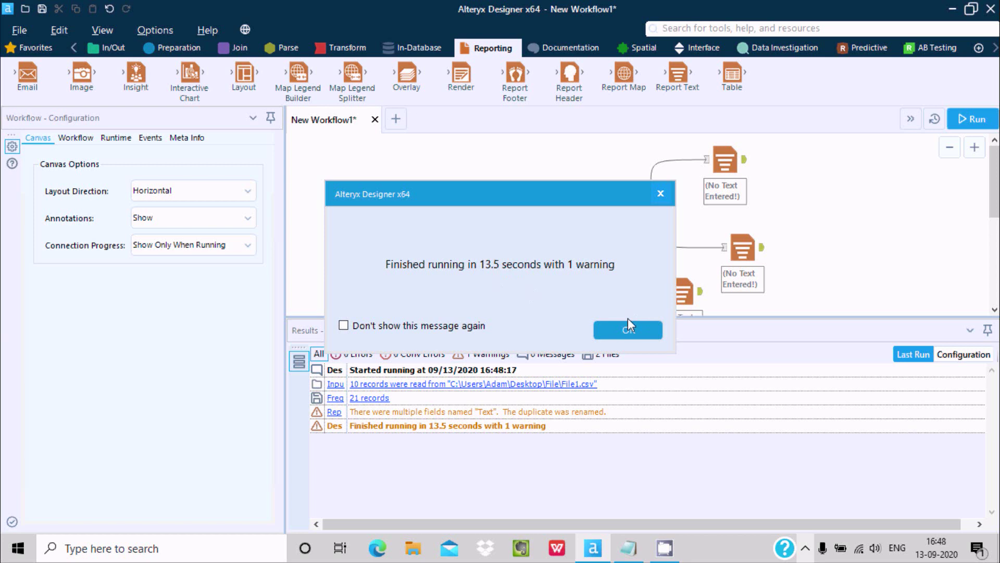
# Dismiss the run-finished notice and bring up the File1.csv input's configuration and preview
pyautogui.click(627, 332)
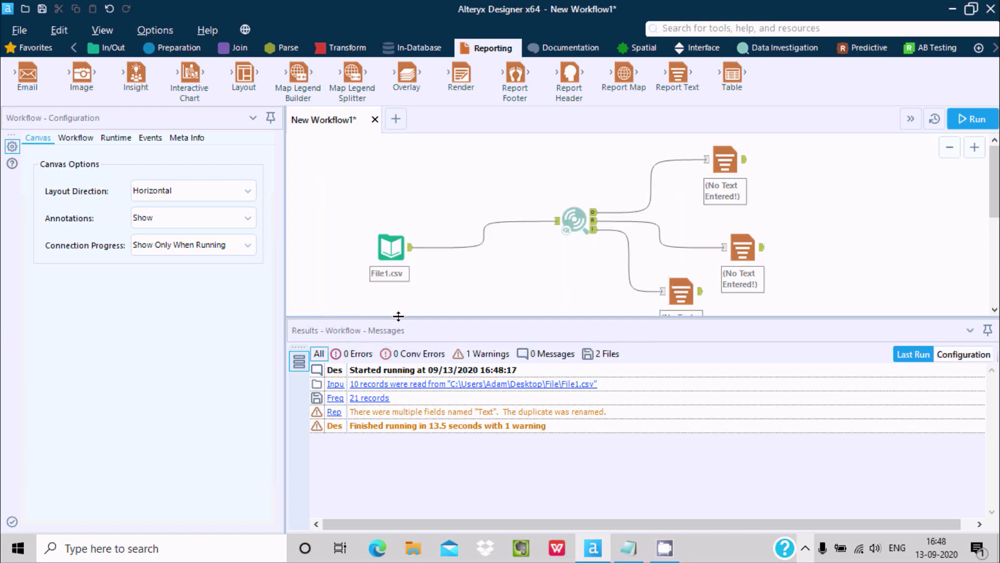
pyautogui.click(390, 251)
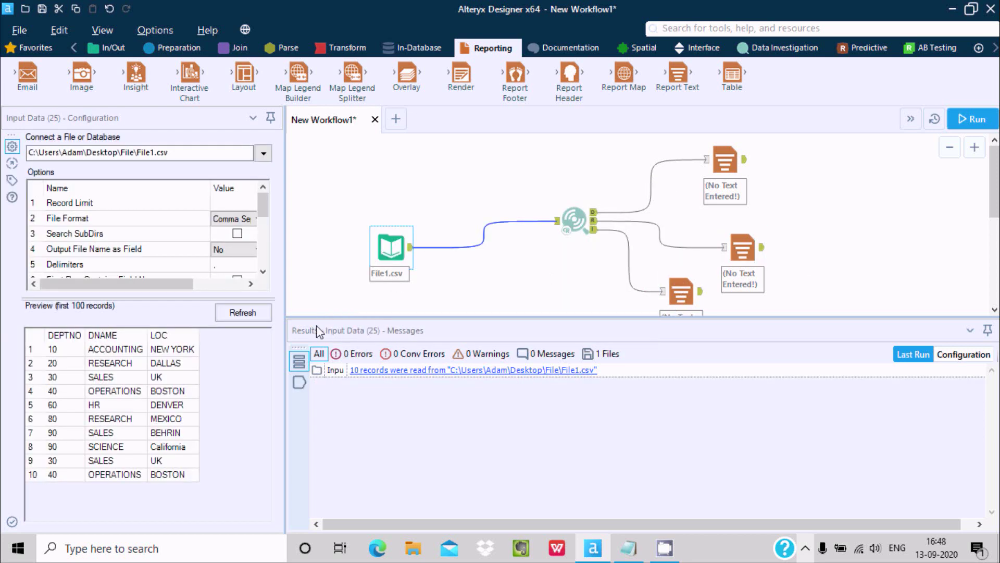
# Inspect the Frequency Table's 10 incoming records and field types, then its data output
pyautogui.click(565, 223)
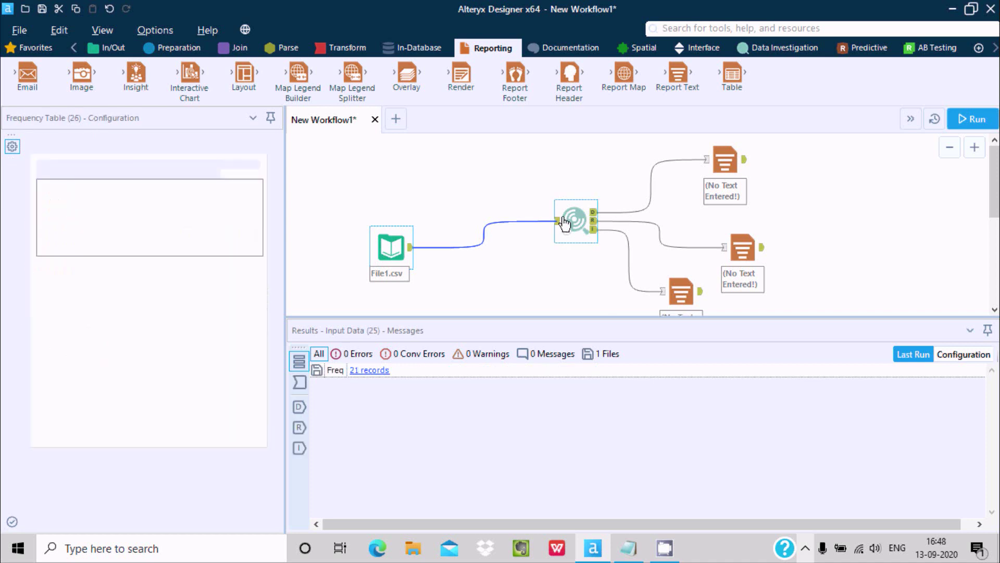
pyautogui.click(300, 382)
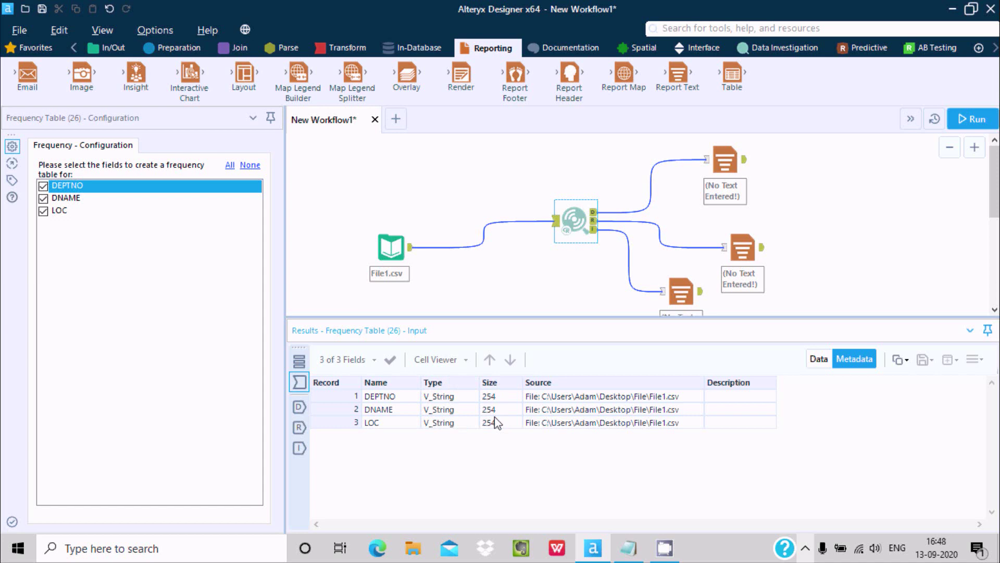
pyautogui.click(821, 359)
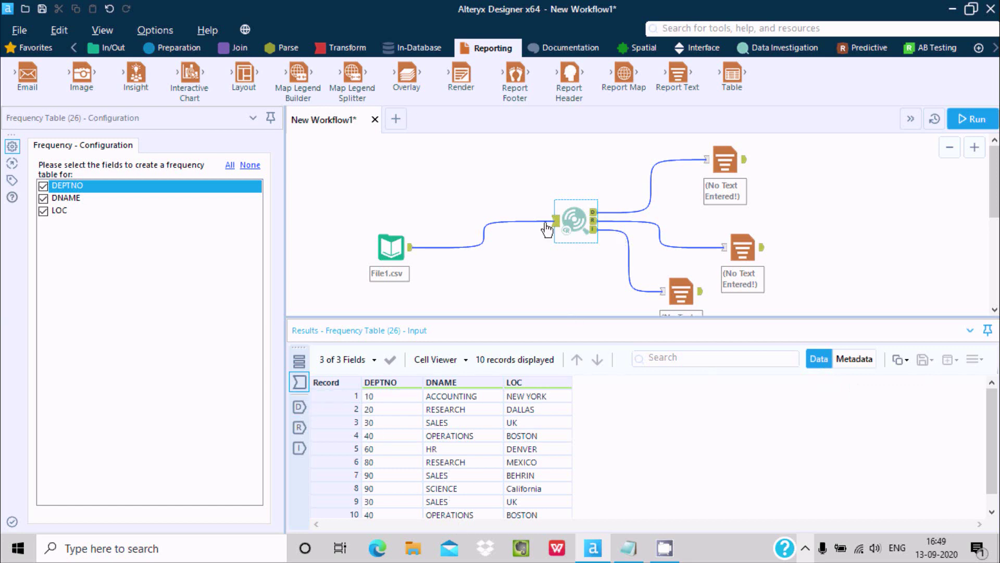
pyautogui.click(308, 409)
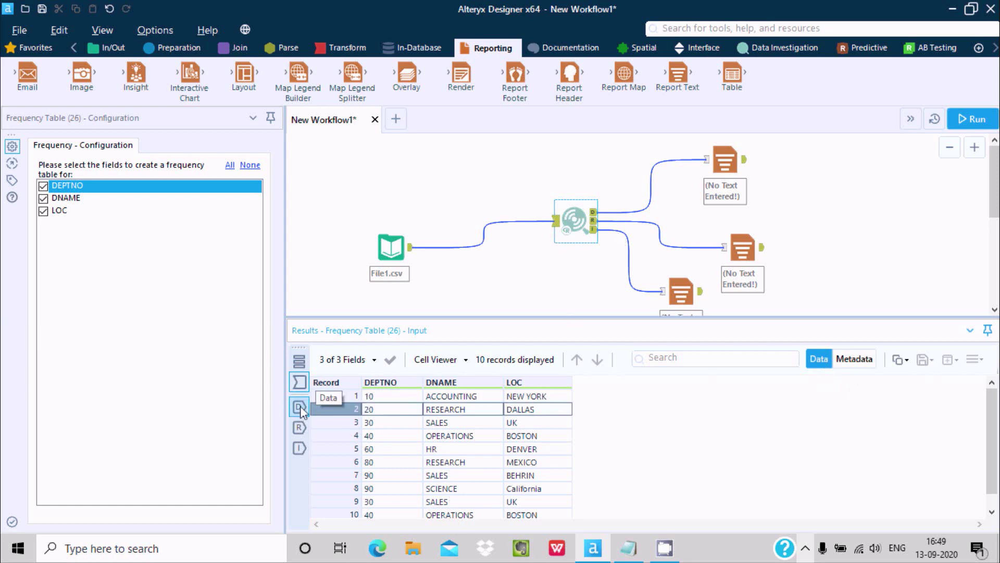
pyautogui.click(299, 408)
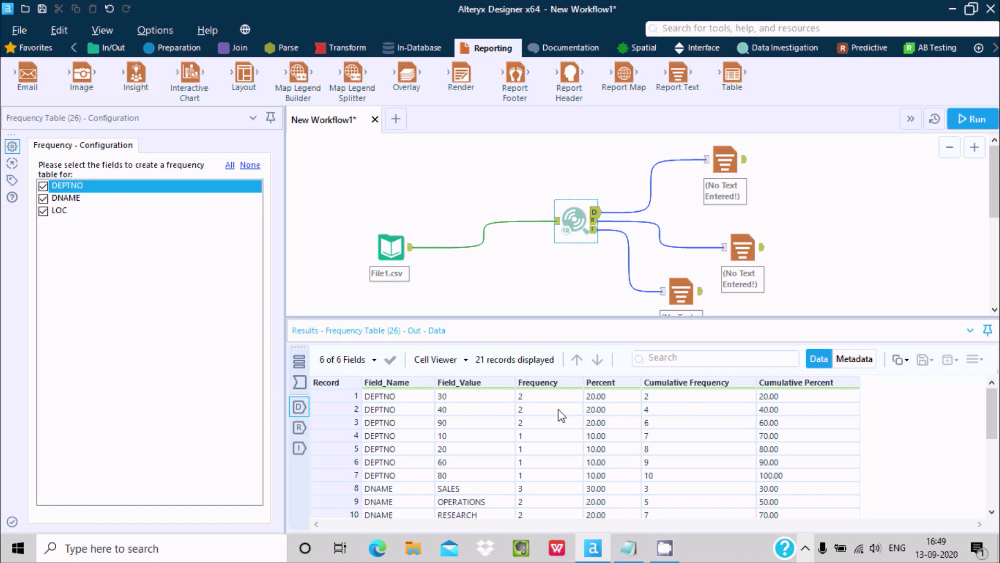
# Compare the frequency results with File1.csv records like 30, SALES, UK and SCIENCE, California
pyautogui.click(391, 248)
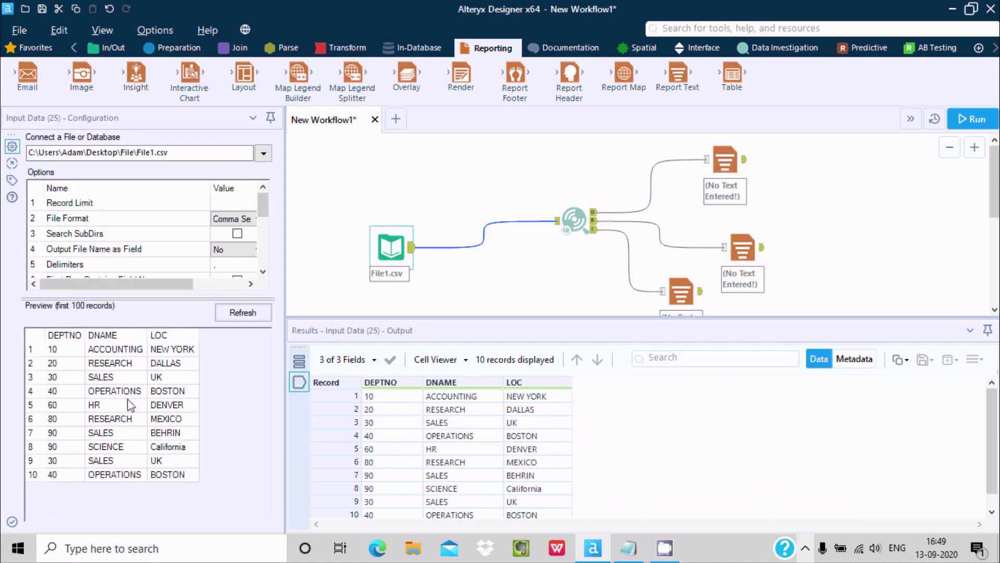
pyautogui.click(83, 380)
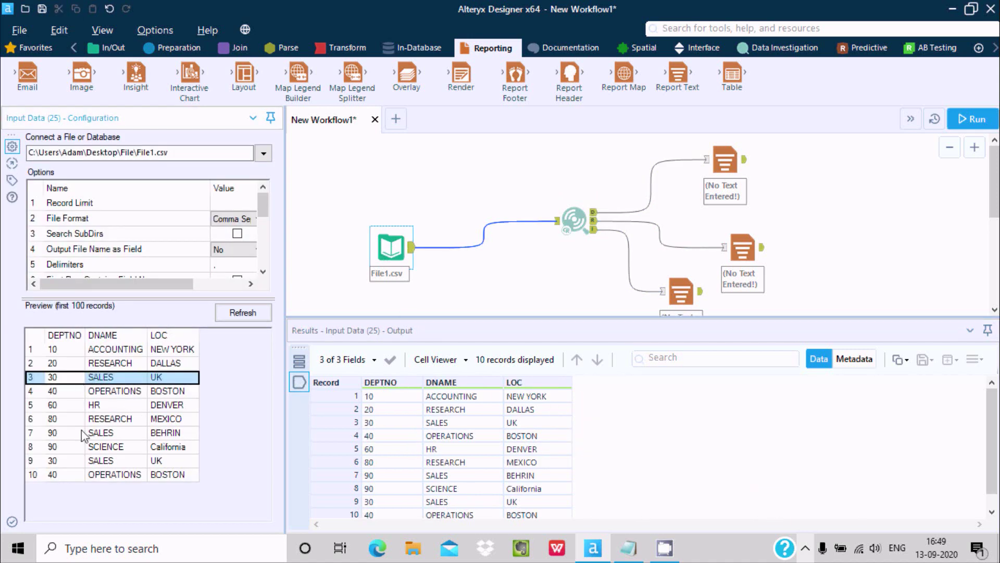
pyautogui.click(69, 461)
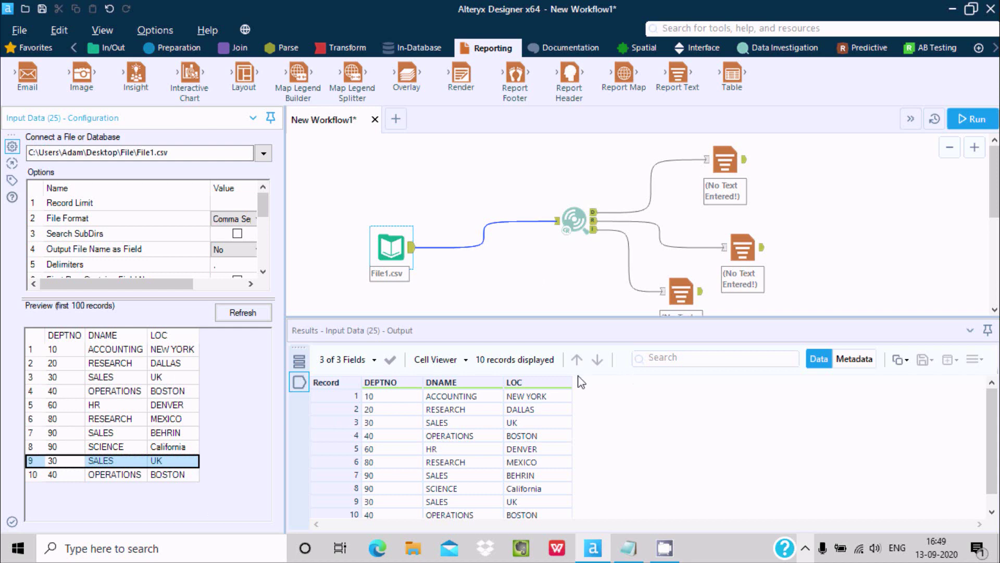
pyautogui.click(575, 220)
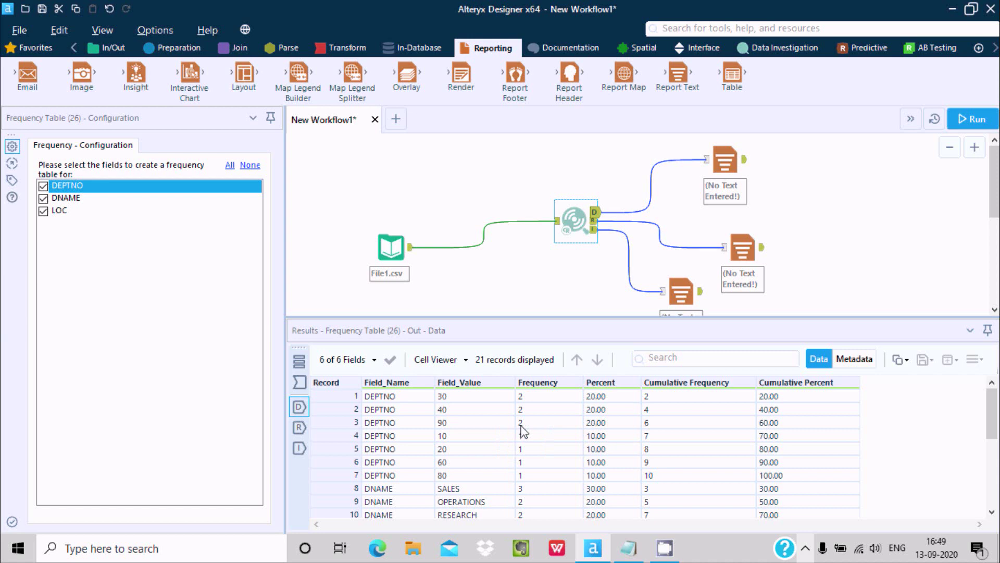
pyautogui.click(391, 248)
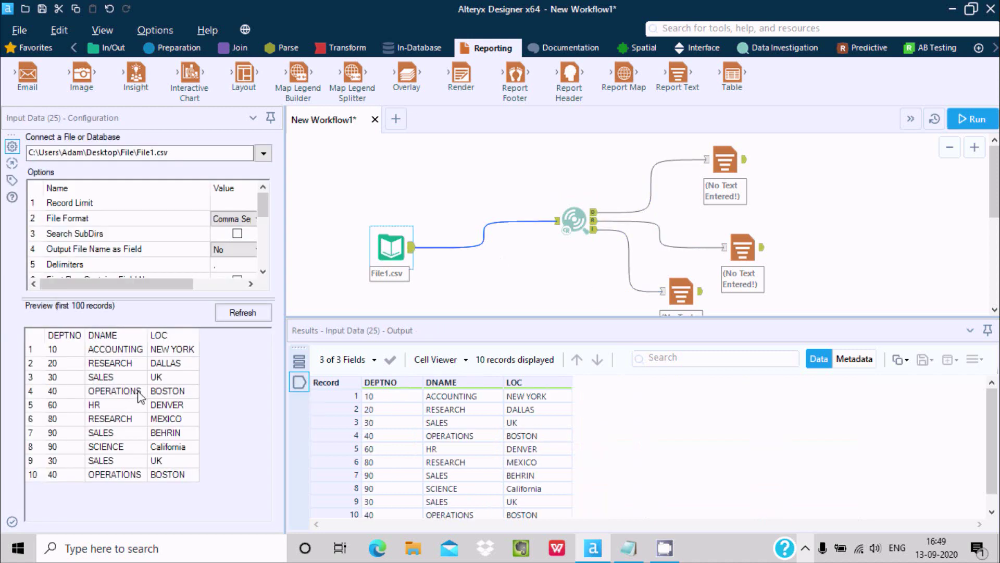
pyautogui.click(80, 448)
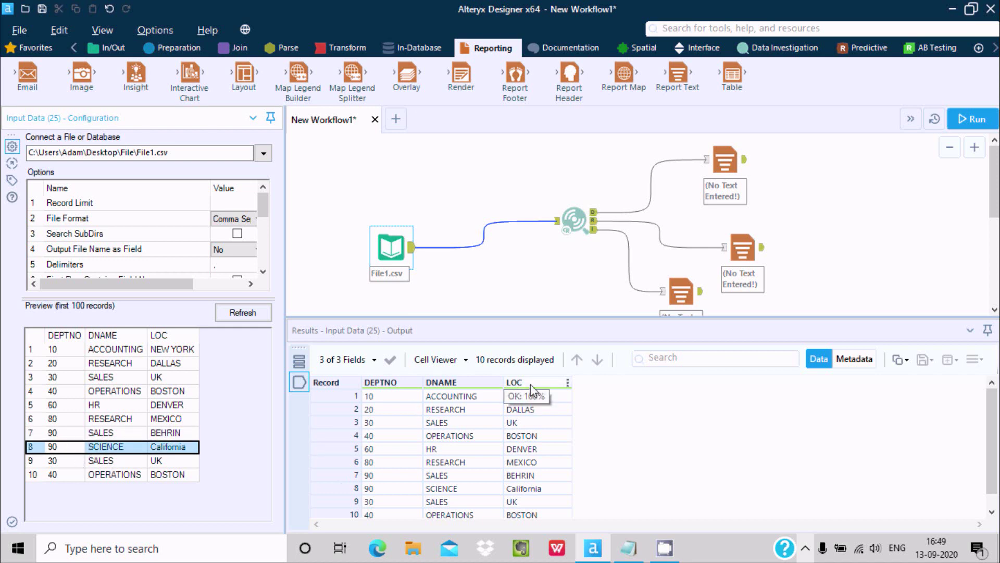
pyautogui.click(576, 218)
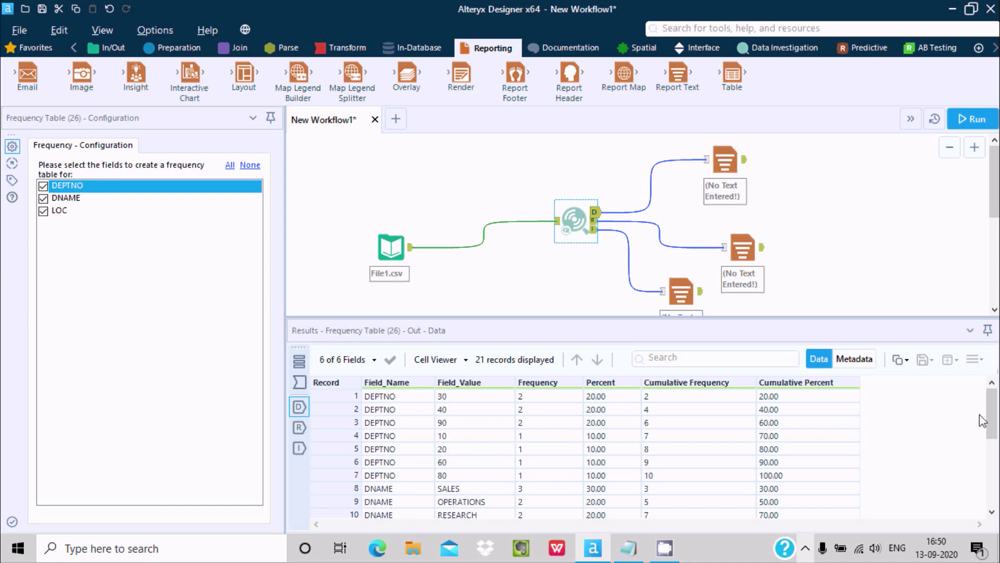
pyautogui.moveTo(989, 417)
pyautogui.mouseDown()
pyautogui.moveTo(990, 453)
pyautogui.moveTo(989, 428)
pyautogui.mouseUp()
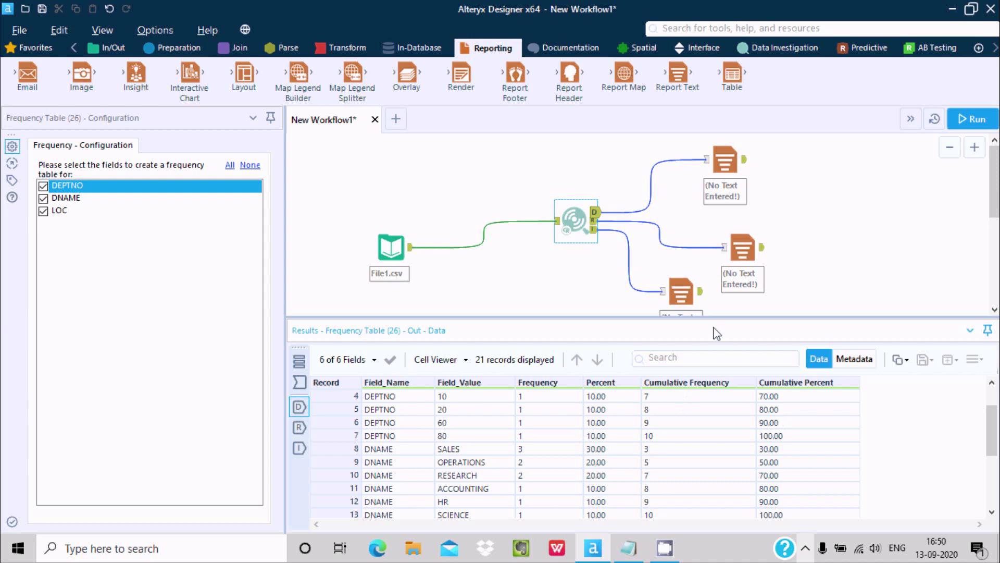
# Inspect the top Report Text tool's output and field details
pyautogui.click(725, 158)
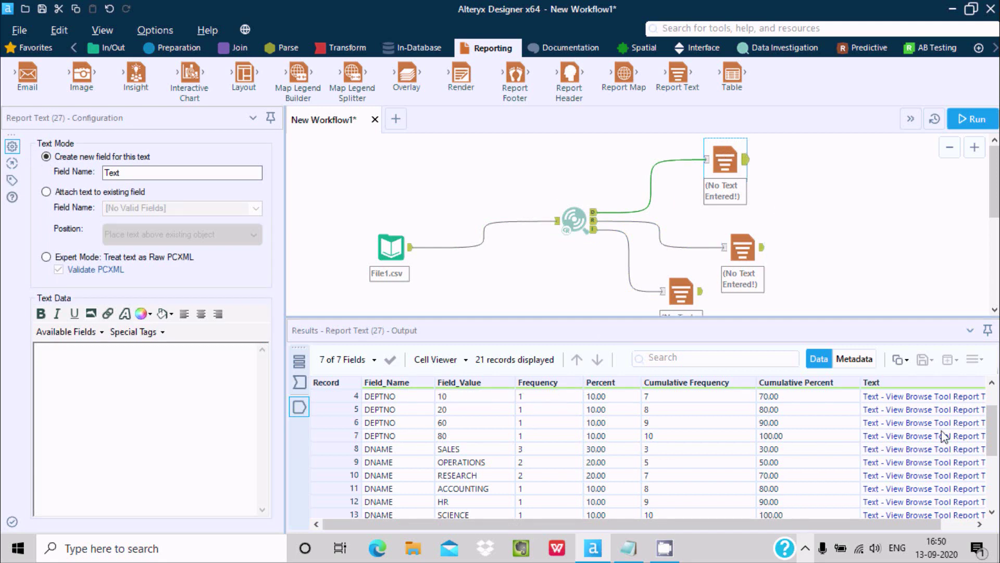
pyautogui.click(854, 358)
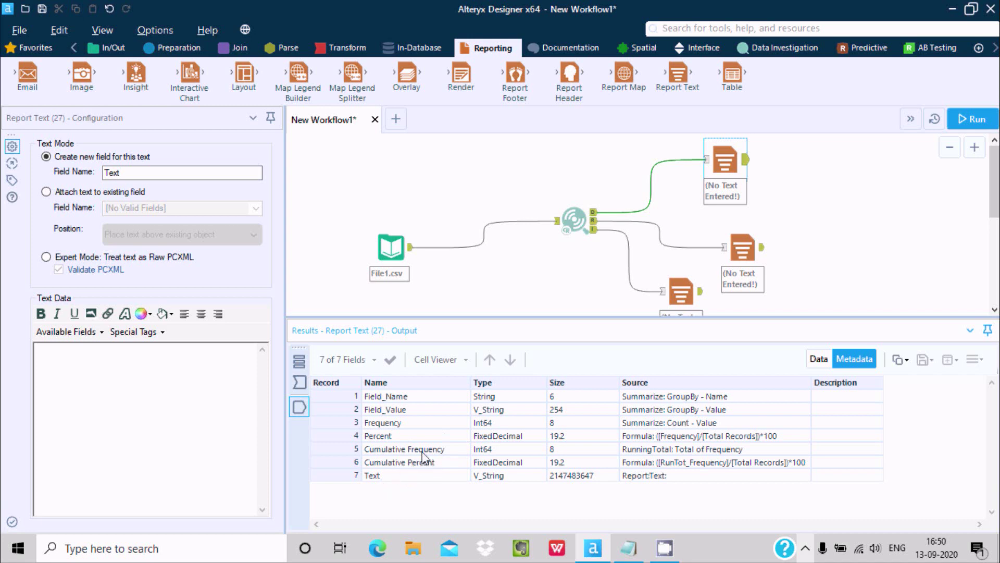
pyautogui.click(574, 221)
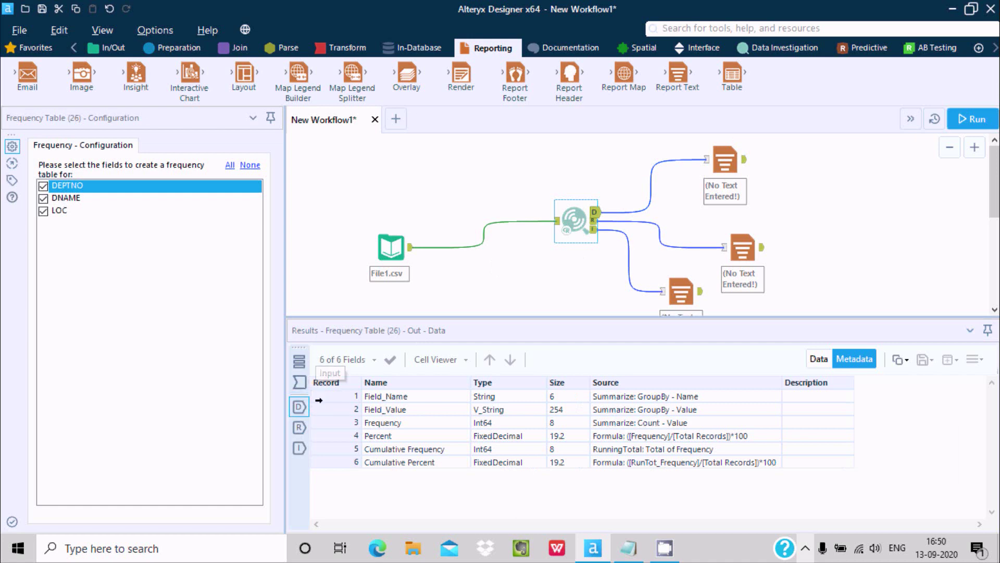
# View the Frequency Table's report and interactive outputs, then the middle Report Text output
pyautogui.click(306, 428)
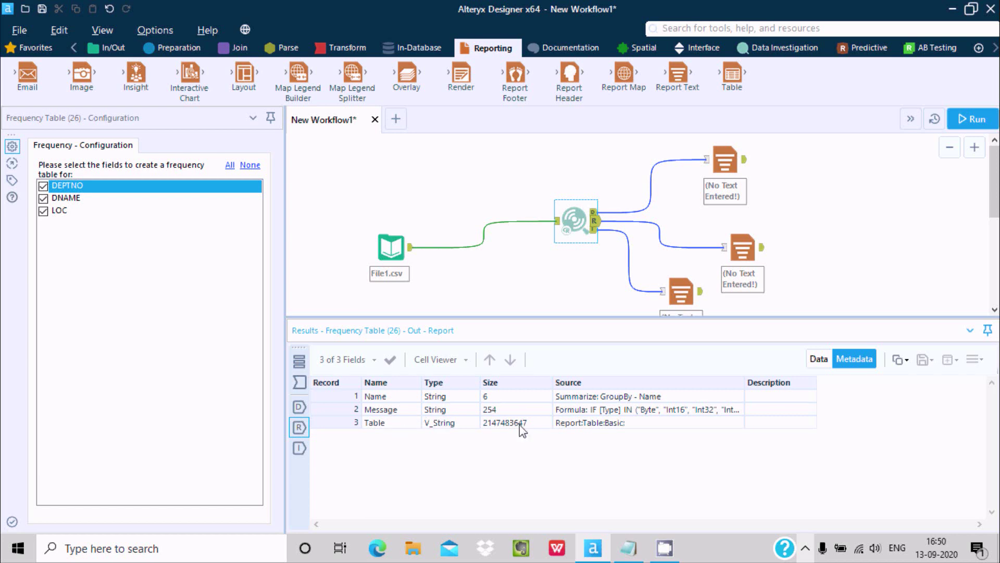
pyautogui.click(827, 363)
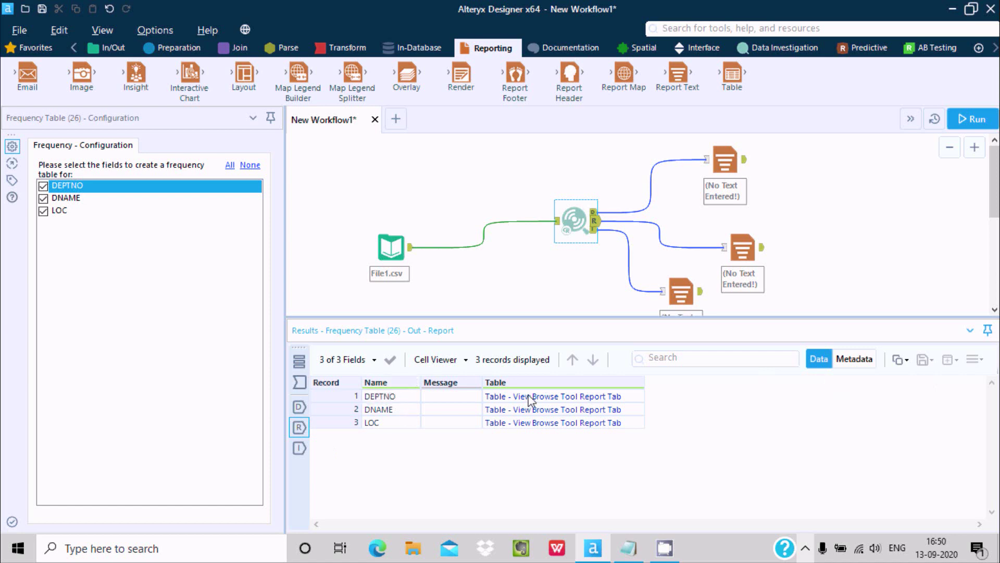
pyautogui.click(850, 361)
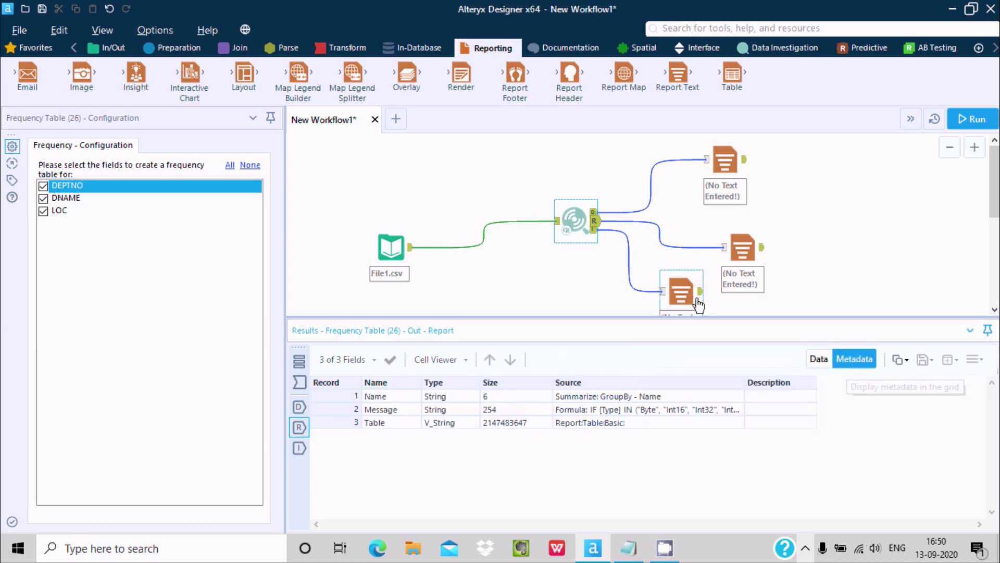
pyautogui.click(296, 444)
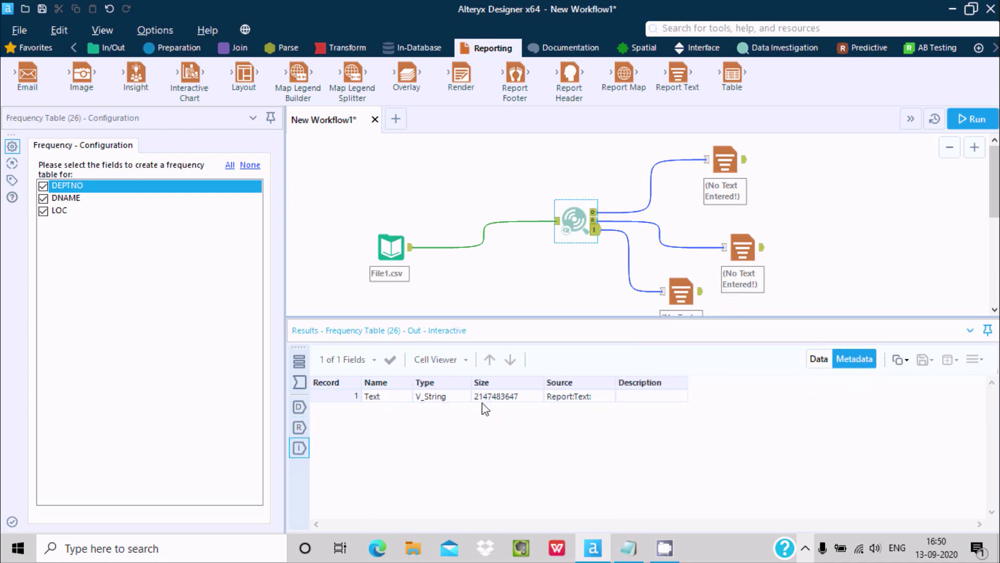
pyautogui.click(818, 359)
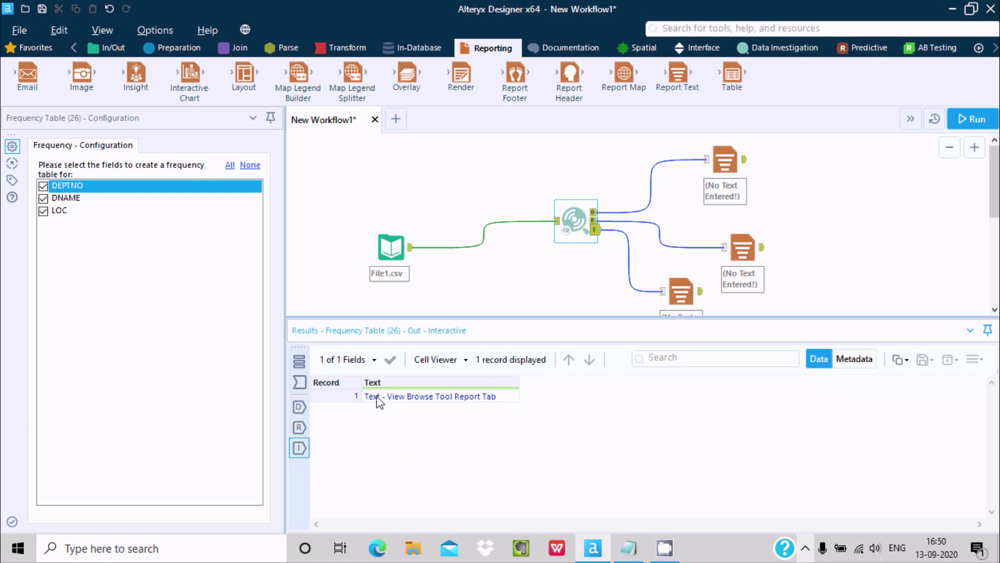
pyautogui.click(742, 254)
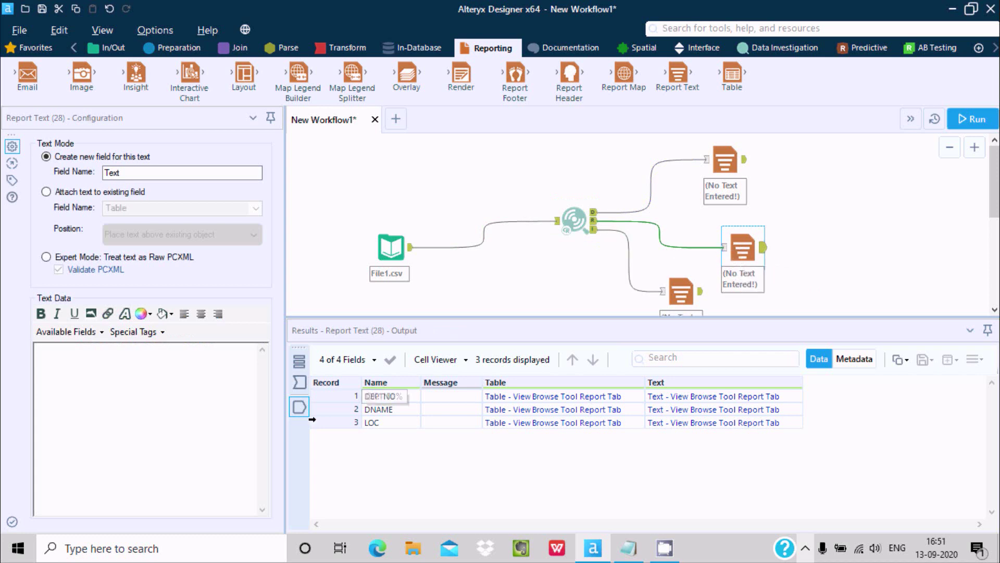
# Check output field details, then select the bottom Report Text and Frequency Table tools
pyautogui.click(871, 362)
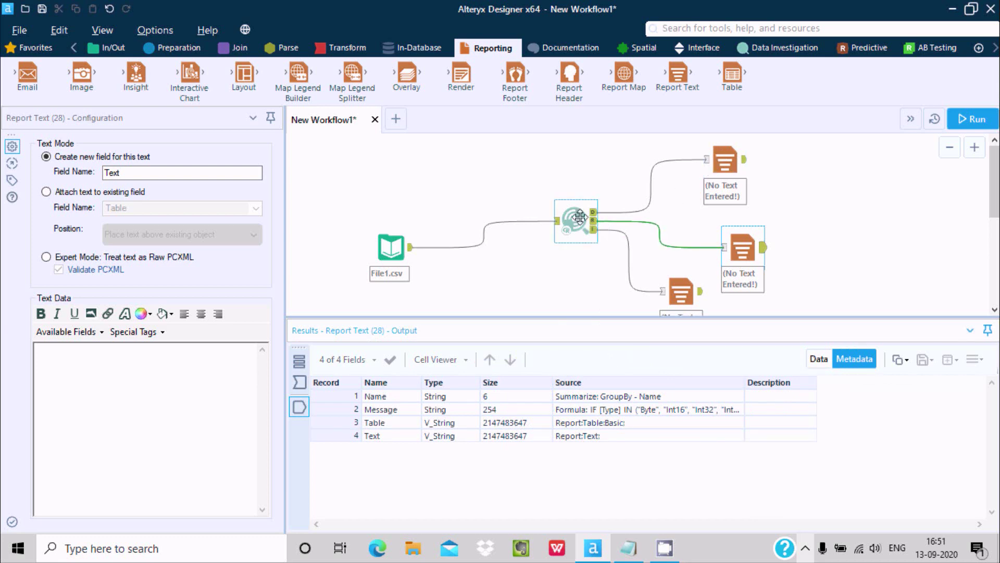
pyautogui.click(695, 300)
pyautogui.click(574, 221)
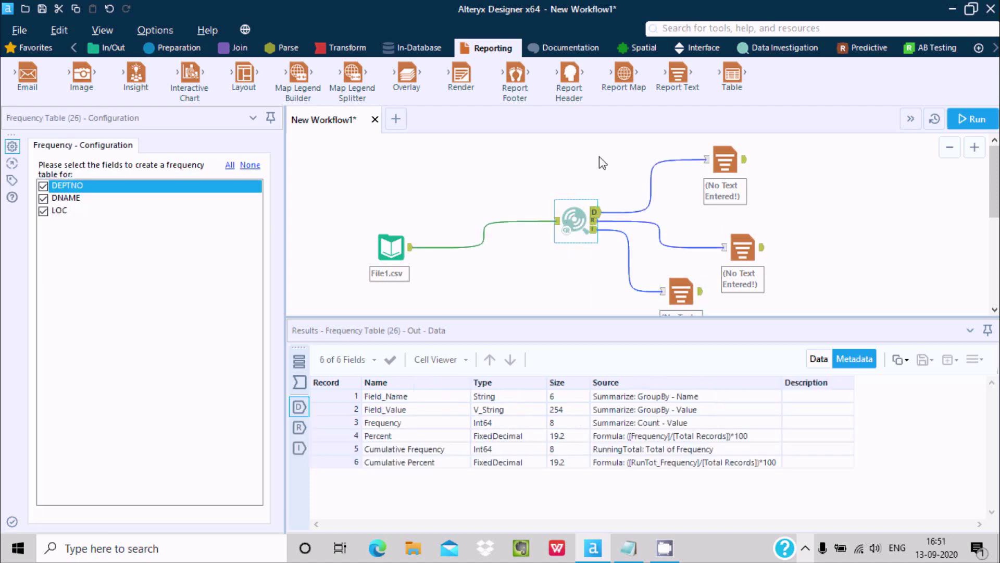
pyautogui.click(796, 50)
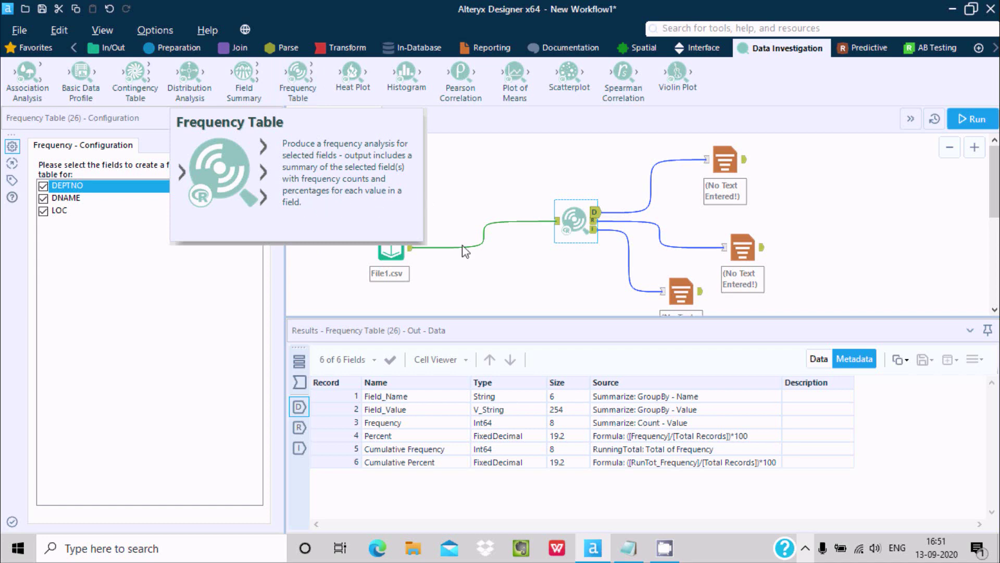
pyautogui.click(466, 209)
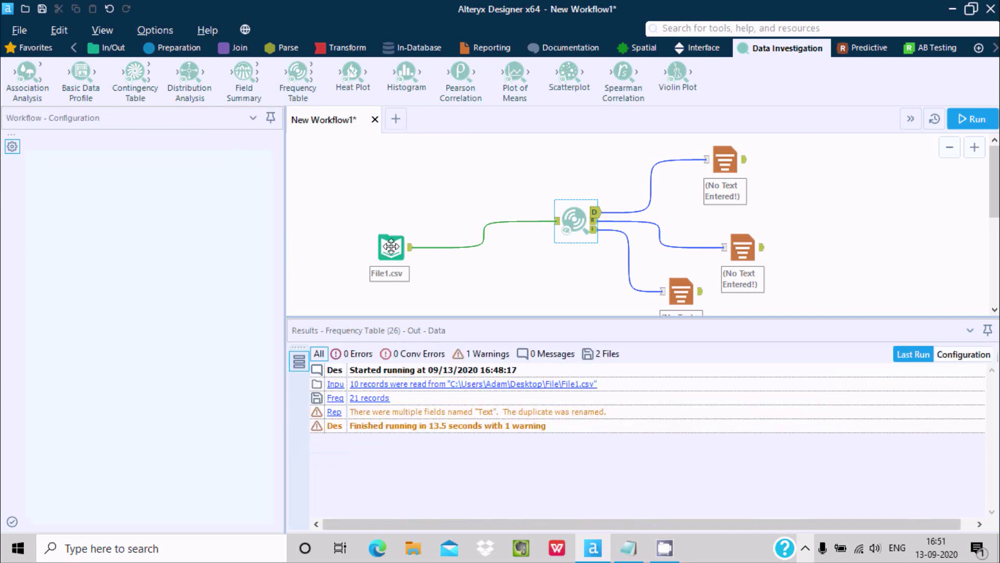
# Review the File1.csv input, then show the Frequency Table's 21 frequency and percent records
pyautogui.click(392, 247)
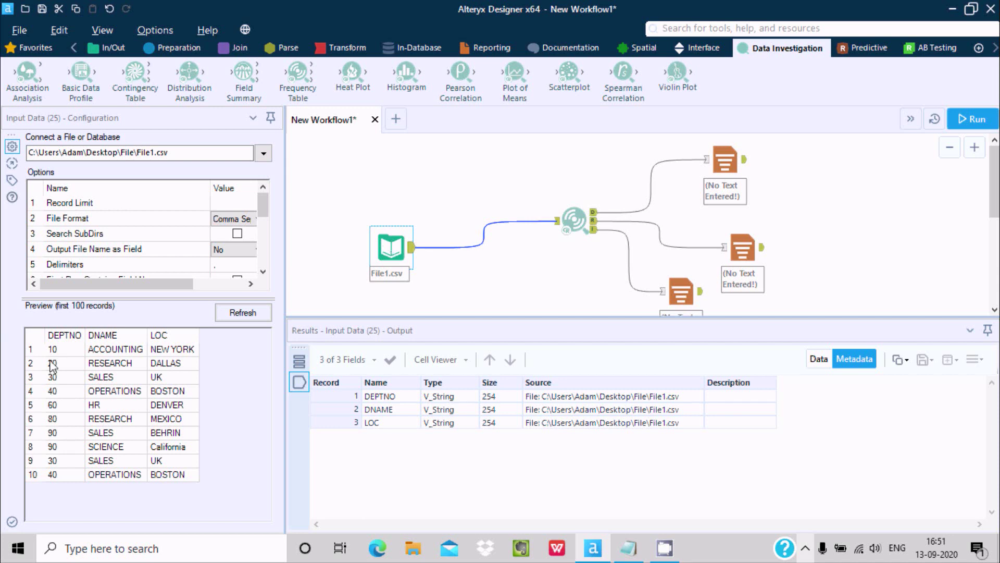
pyautogui.click(576, 221)
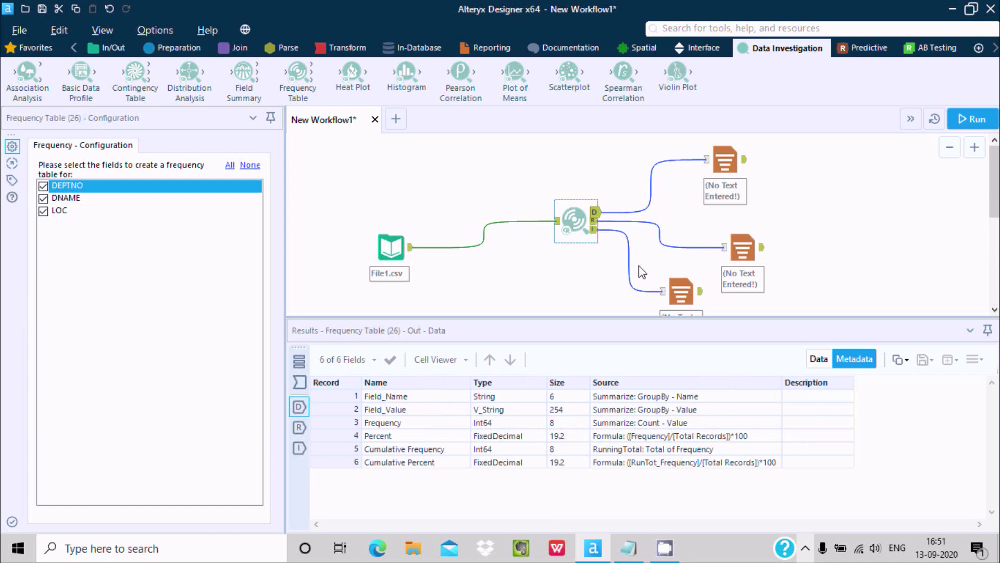
pyautogui.click(306, 387)
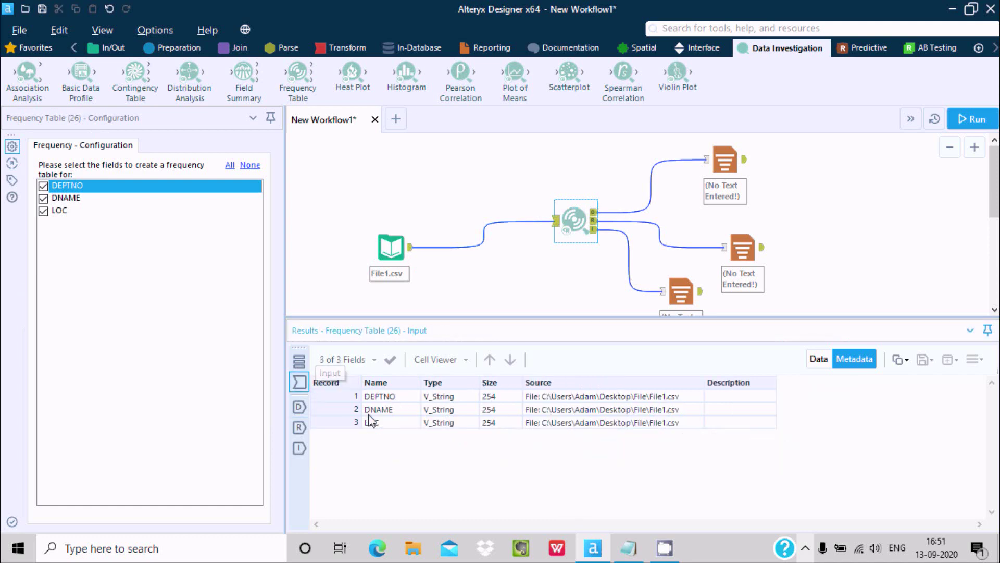
pyautogui.click(300, 406)
pyautogui.click(817, 359)
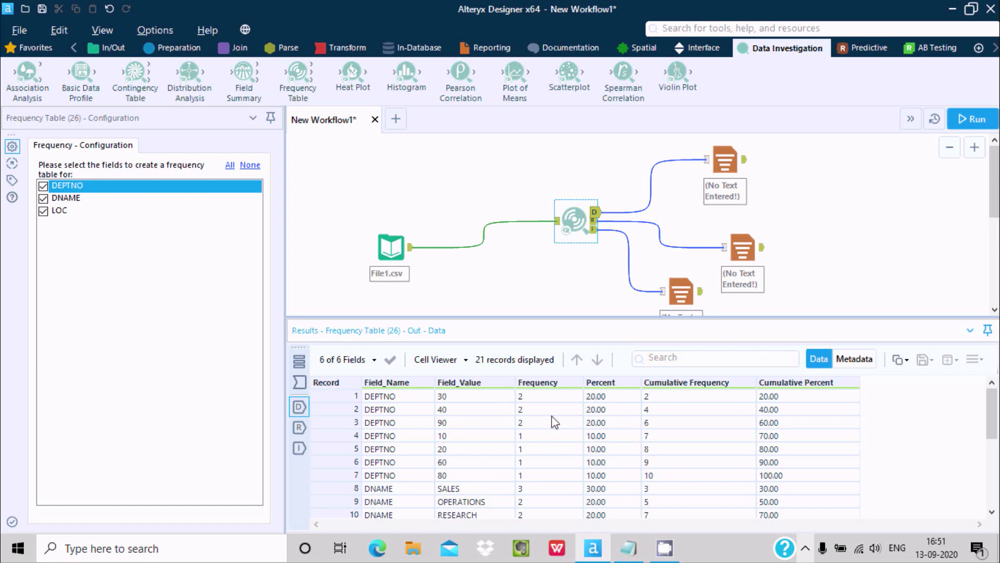
pyautogui.click(465, 488)
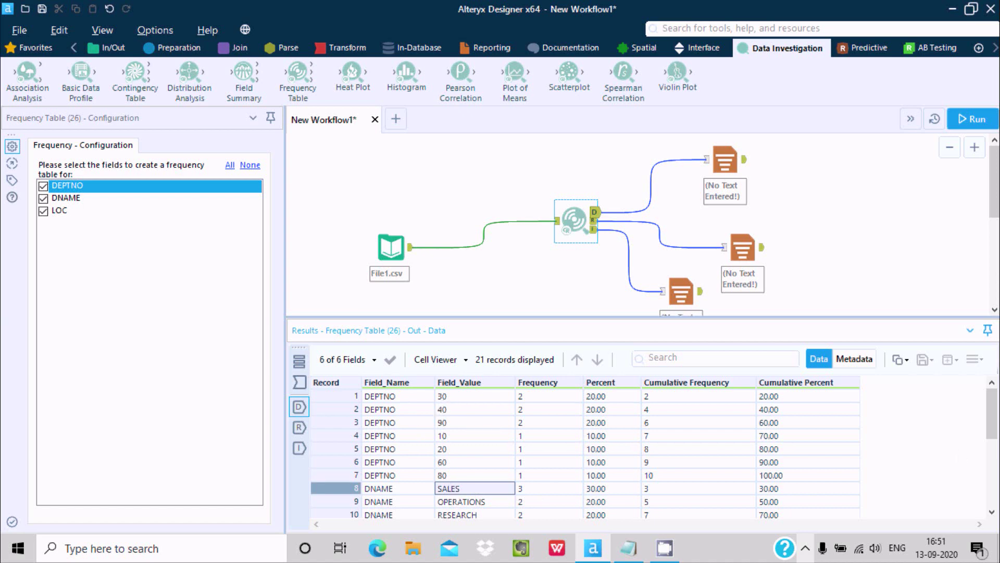
pyautogui.moveTo(993, 423); pyautogui.dragTo(992, 446)
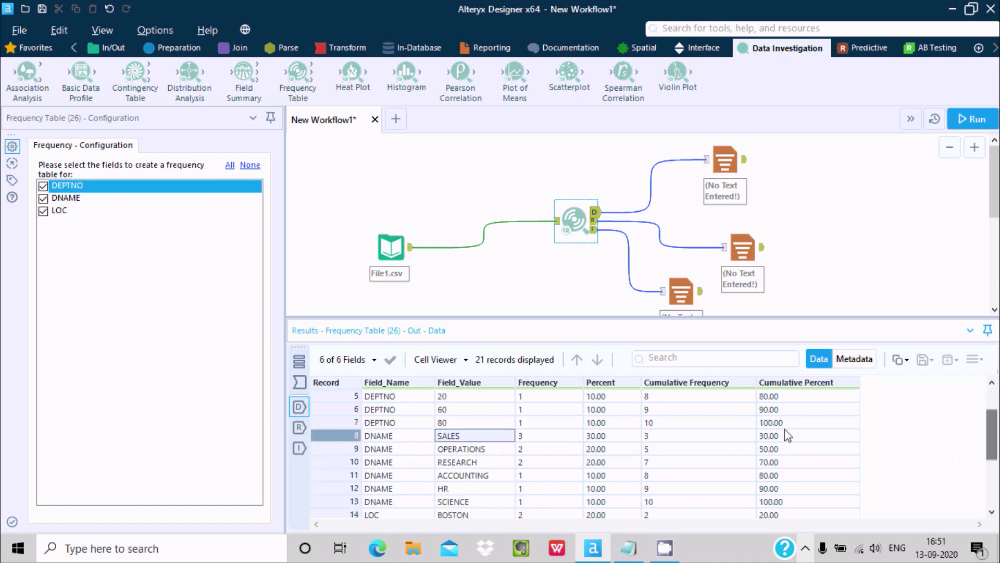
pyautogui.click(392, 248)
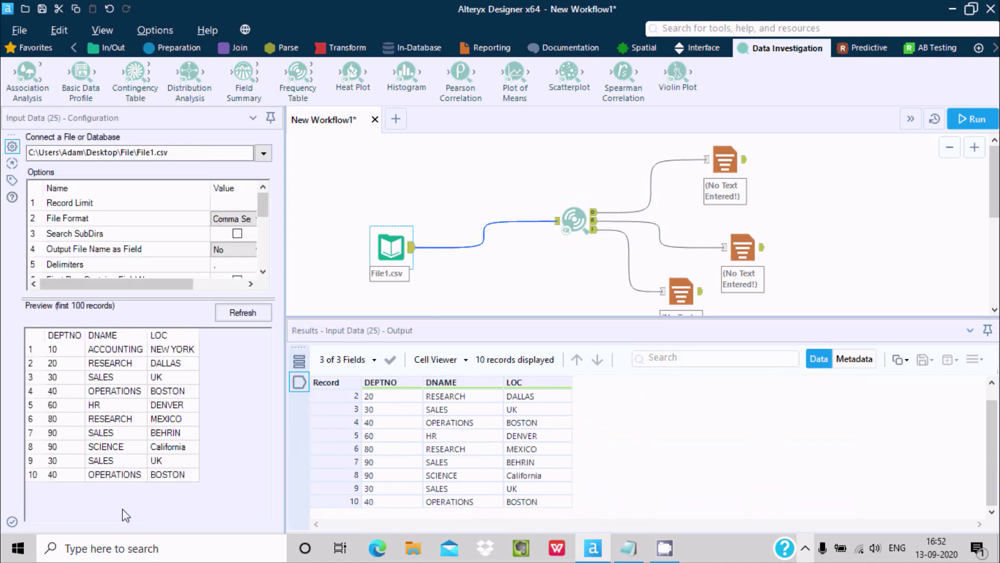
pyautogui.click(118, 432)
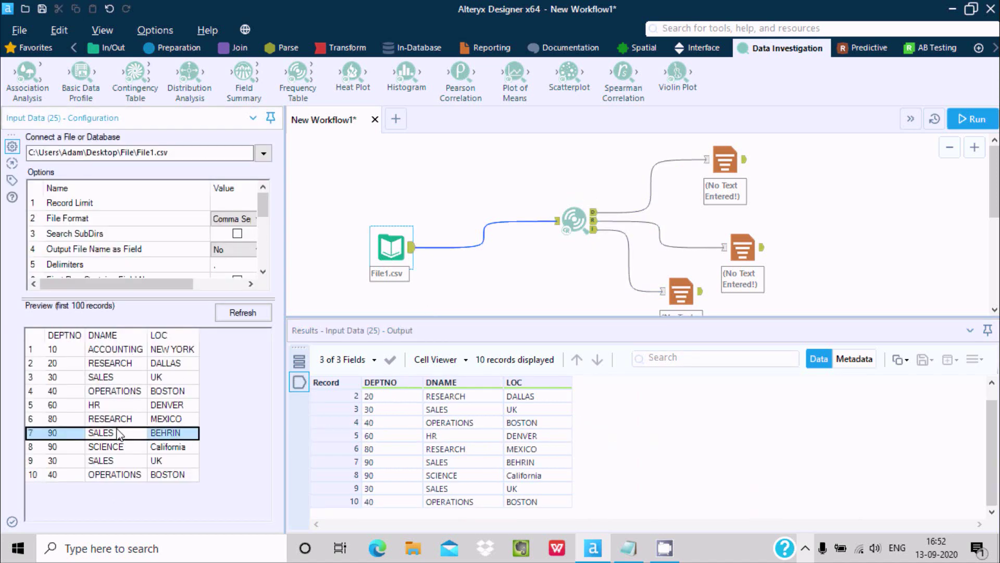
pyautogui.click(107, 378)
pyautogui.click(107, 461)
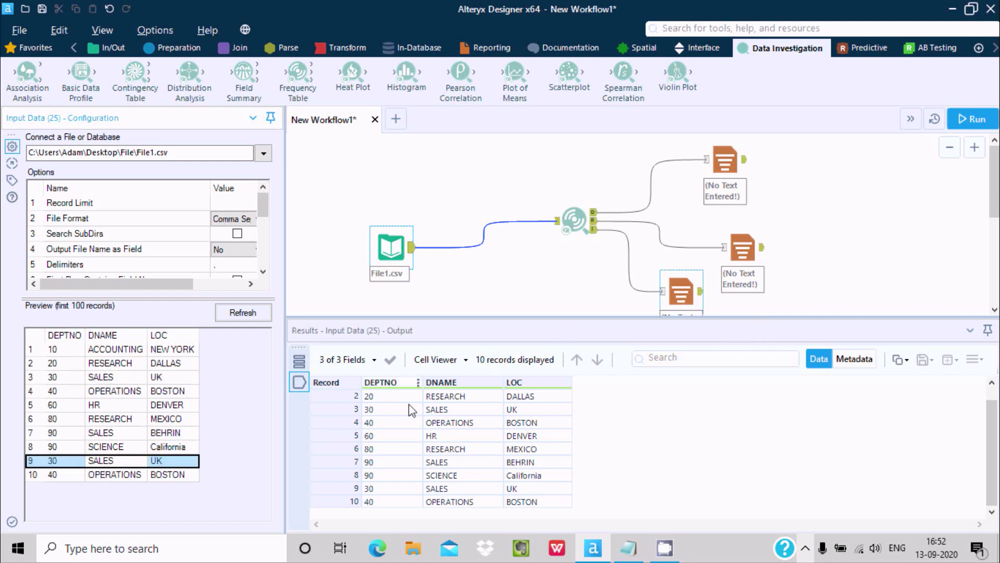
pyautogui.click(574, 220)
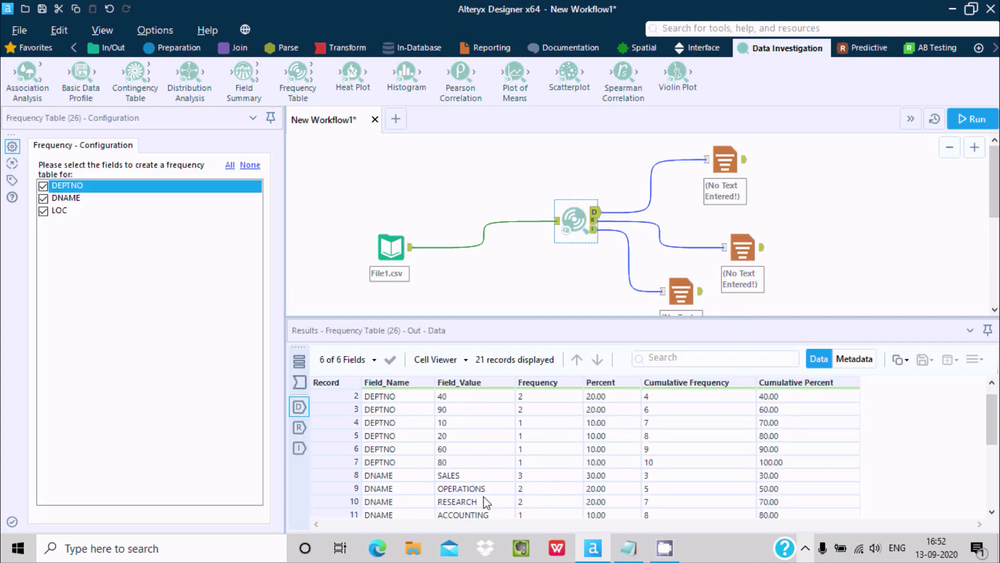
pyautogui.click(992, 418)
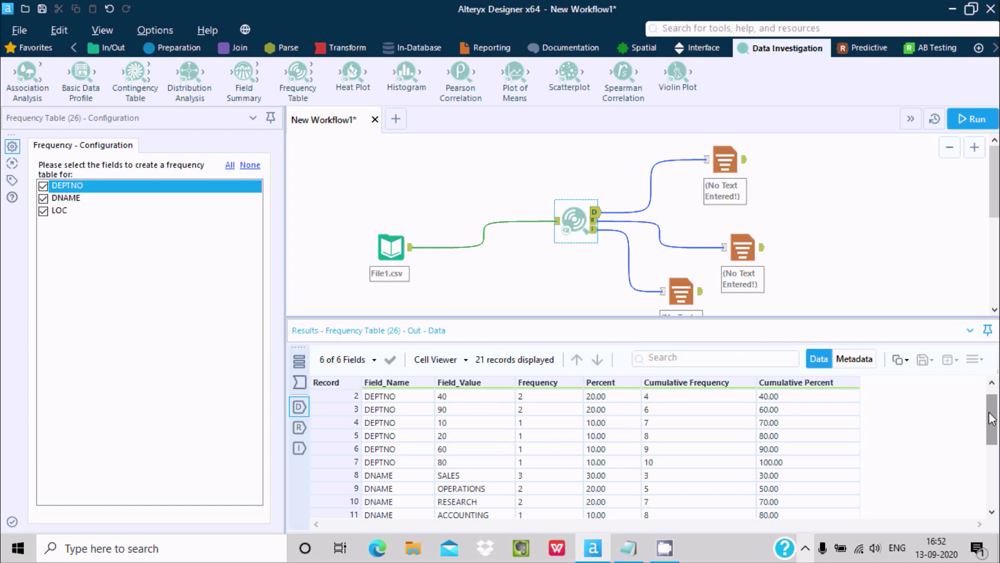
pyautogui.moveTo(992, 418); pyautogui.dragTo(992, 463)
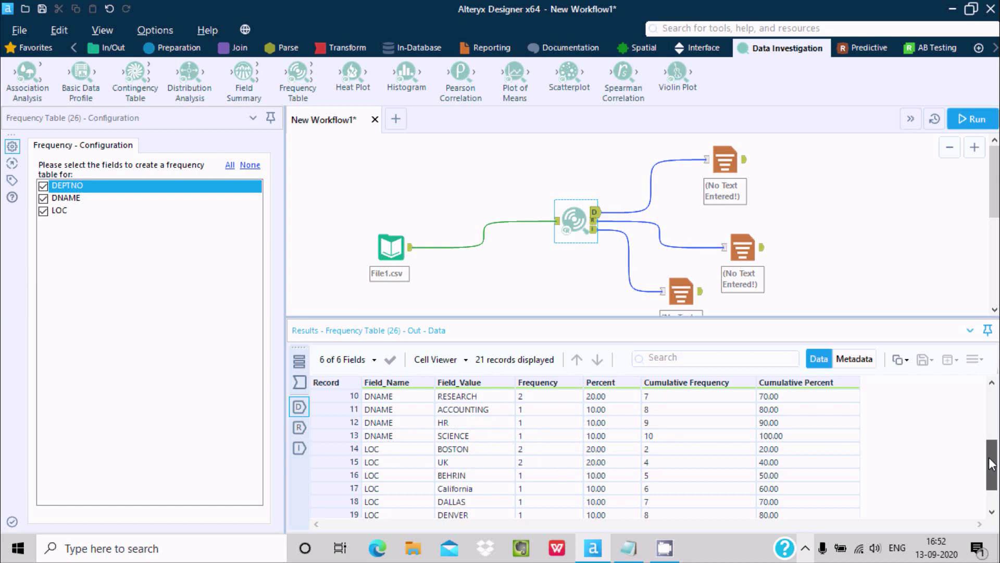
pyautogui.moveTo(992, 463)
pyautogui.mouseDown()
pyautogui.moveTo(992, 472)
pyautogui.moveTo(992, 451)
pyautogui.moveTo(992, 462)
pyautogui.mouseUp()
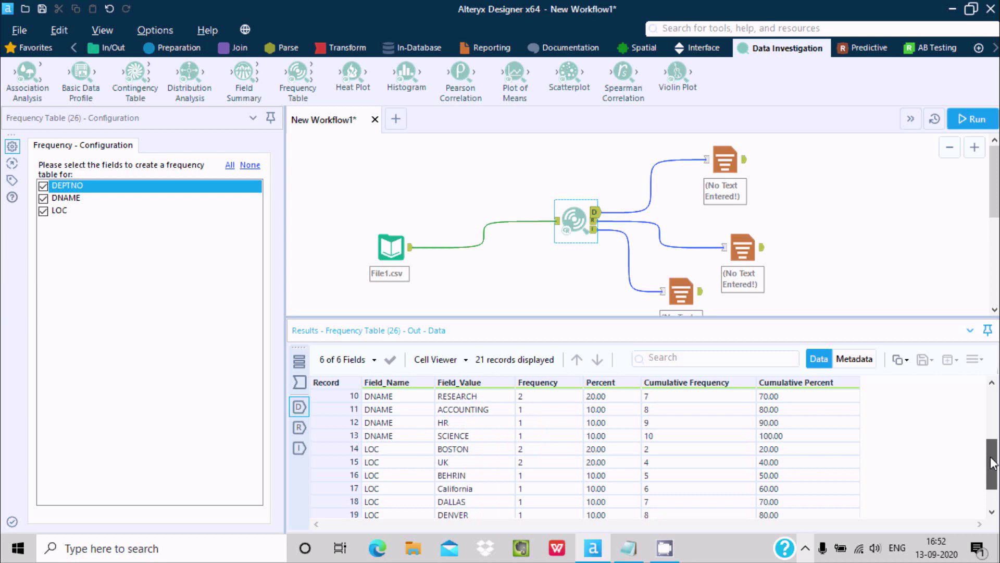
pyautogui.click(485, 448)
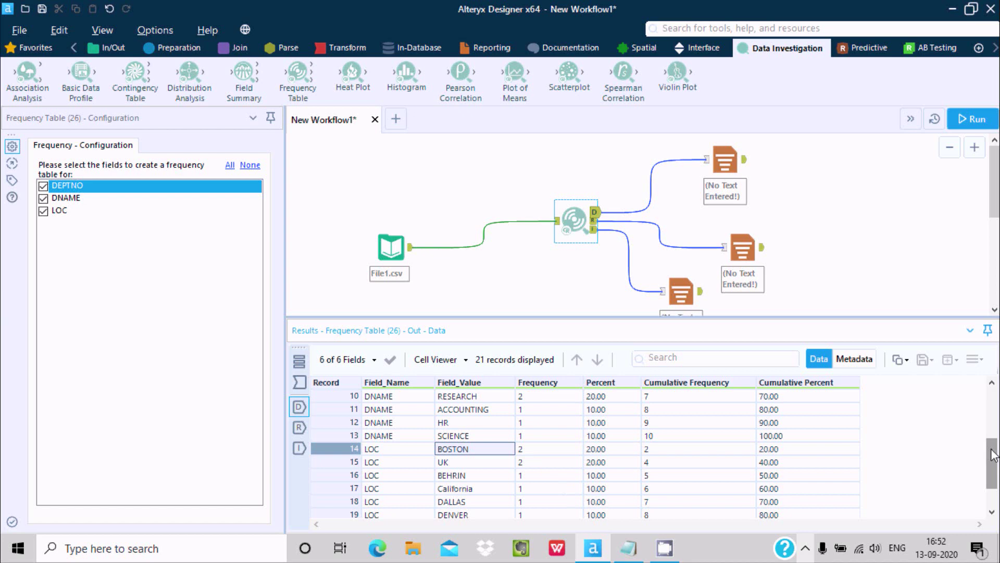
pyautogui.scroll(3, 573, 453)
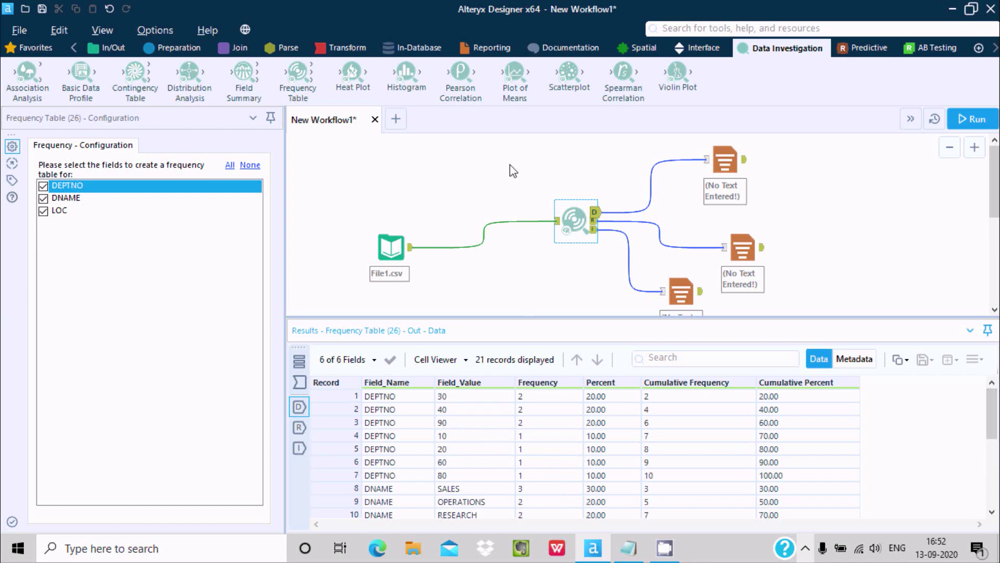